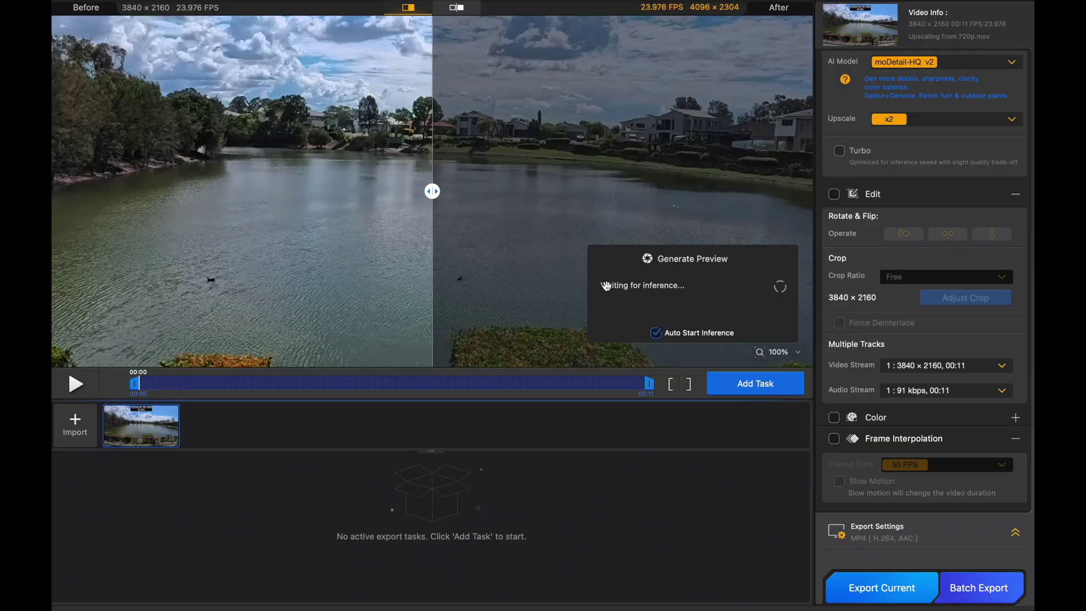
# Step: Widen the original side of the lake-clip comparison and move the playhead to 00:09 where the rider appears
pyautogui.moveTo(432, 191)
pyautogui.mouseDown()
pyautogui.moveTo(577, 191)
pyautogui.moveTo(328, 189)
pyautogui.moveTo(589, 197)
pyautogui.moveTo(356, 192)
pyautogui.moveTo(448, 191)
pyautogui.mouseUp()
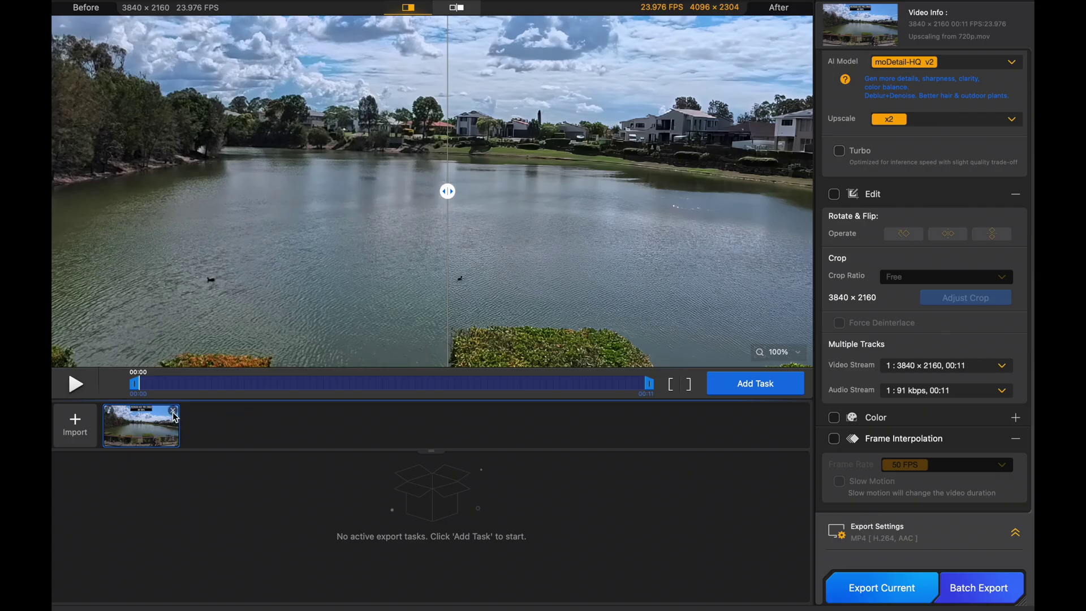
pyautogui.moveTo(141, 384); pyautogui.dragTo(560, 383)
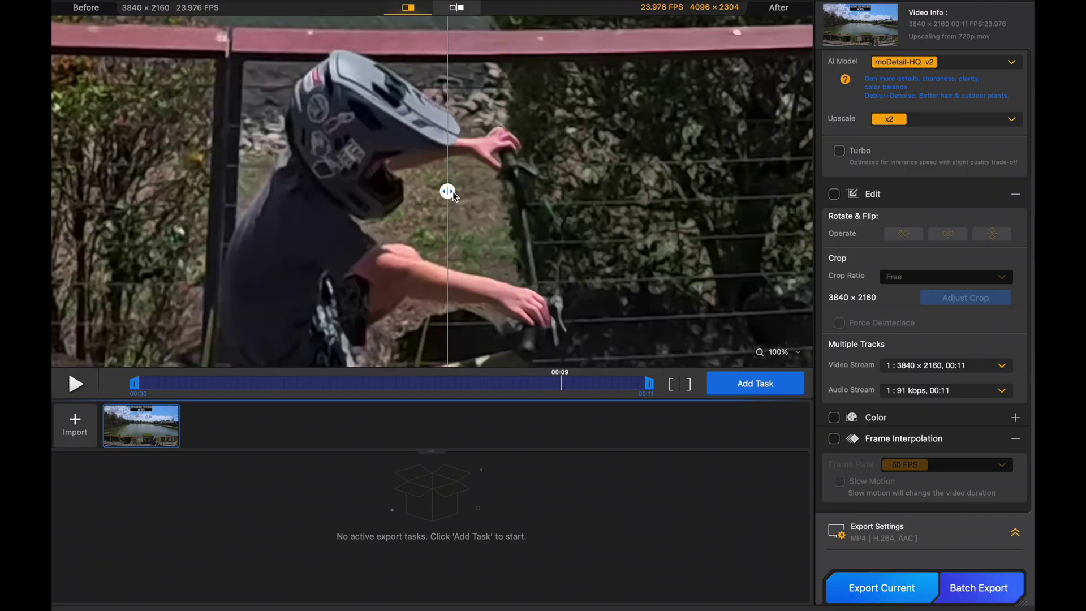
pyautogui.moveTo(447, 191); pyautogui.dragTo(346, 190)
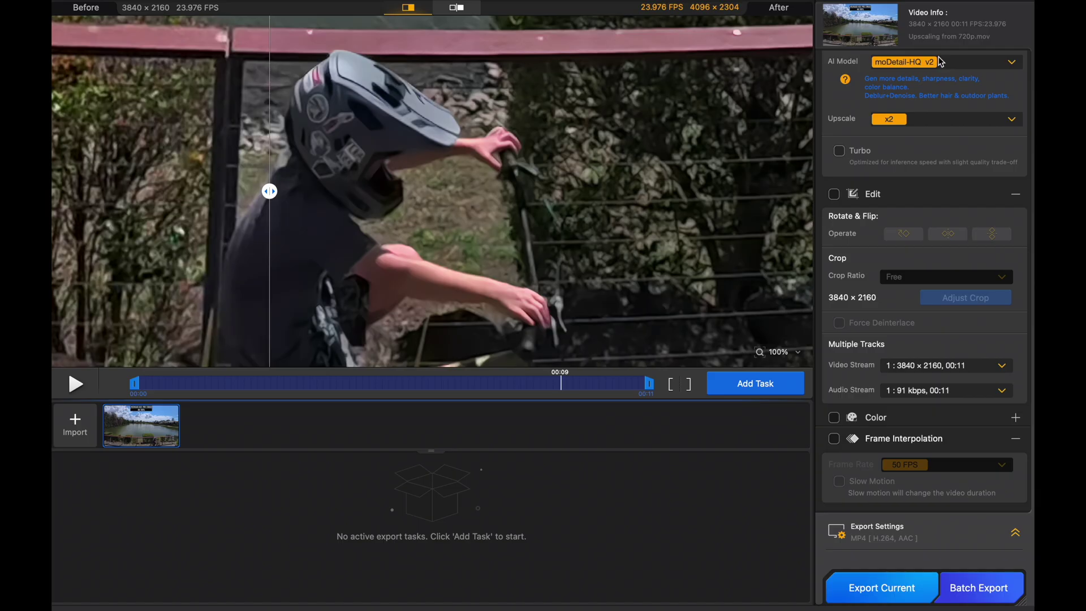
# Step: Keep moDetail-HQ v2 as the AI model and bring up the upscale factor list
pyautogui.click(950, 66)
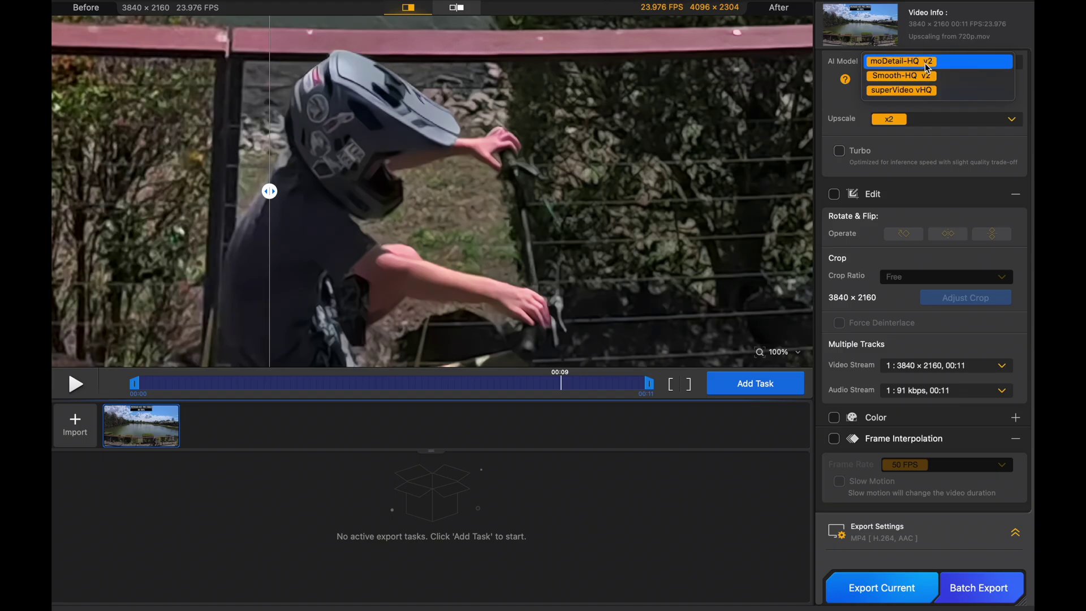
pyautogui.click(927, 62)
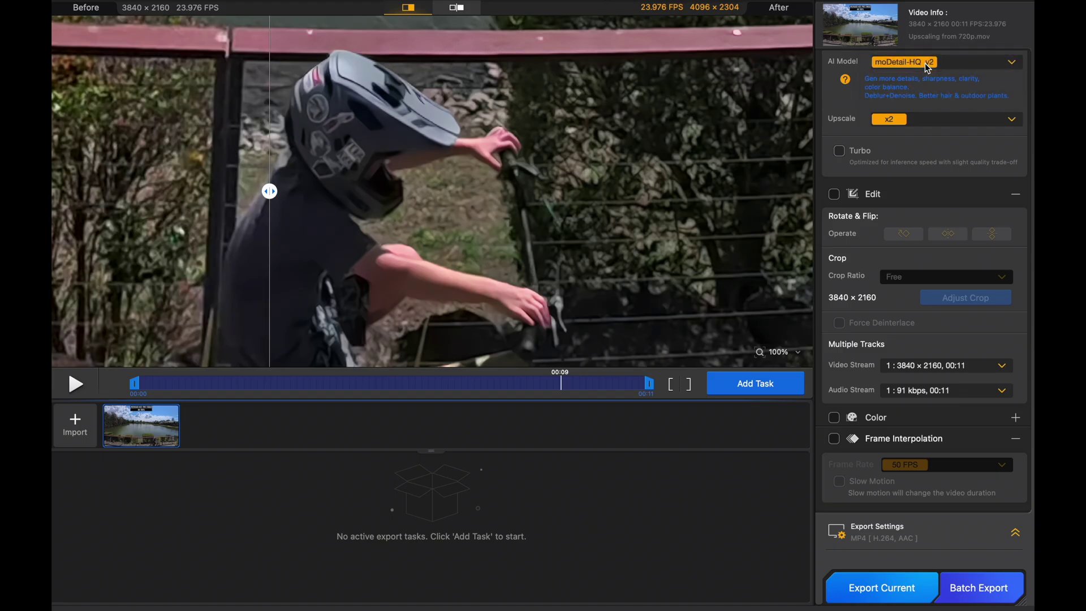
pyautogui.click(922, 120)
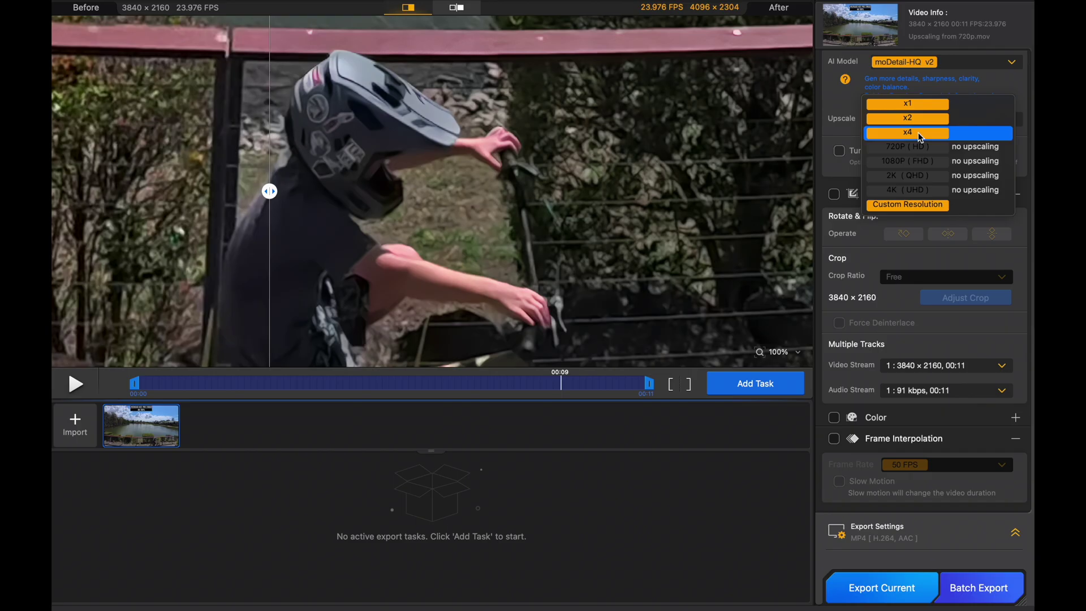
# Step: Set Upscale to x4 and start exporting the lake clip
pyautogui.click(920, 134)
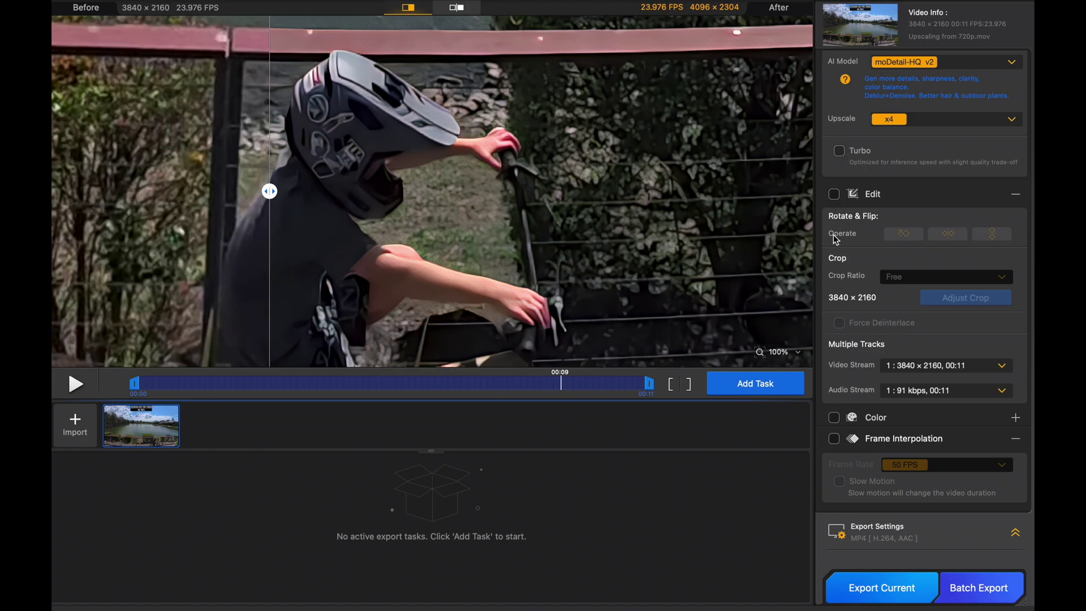
pyautogui.click(885, 591)
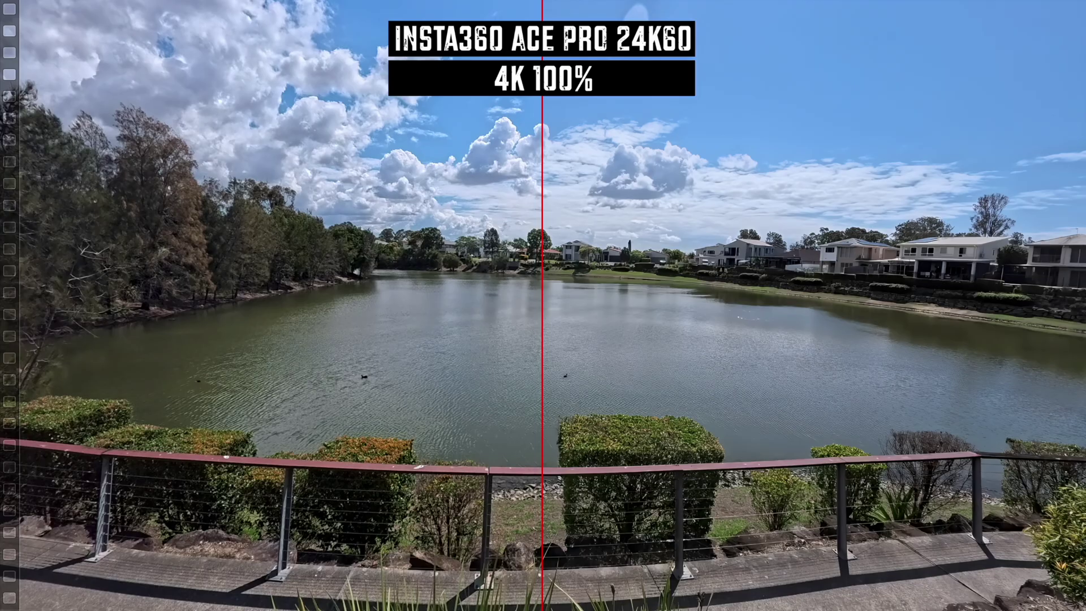
# Step: Let the x4 export to a 4096 × 2304 MP4 continue processing
pyautogui.moveTo(590, 406)
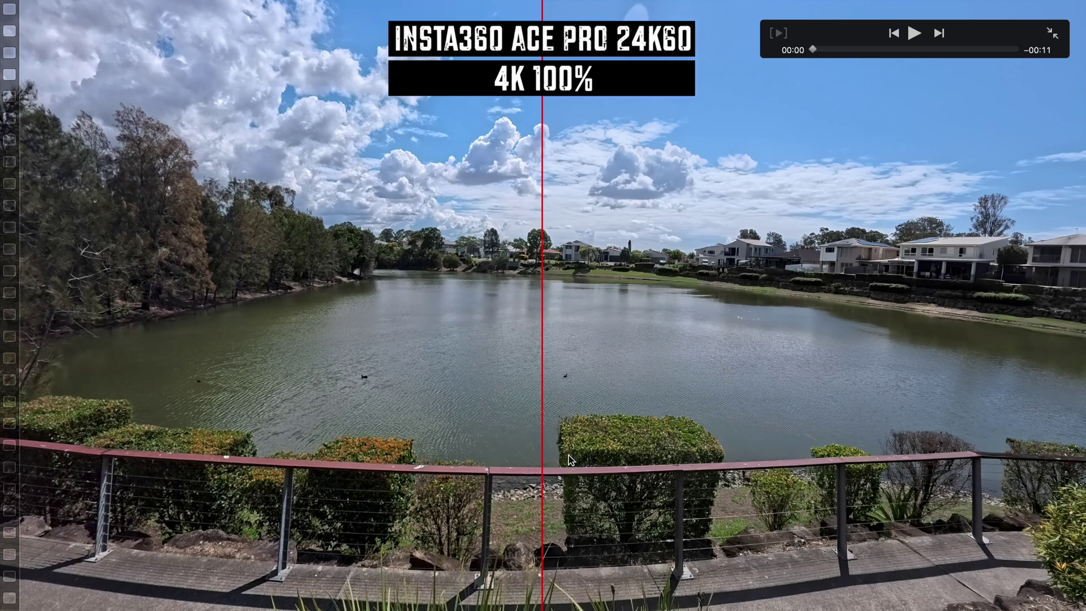
# Step: Play the lake comparison video in QuickTime and pause on the rider at 00:09
pyautogui.click(915, 33)
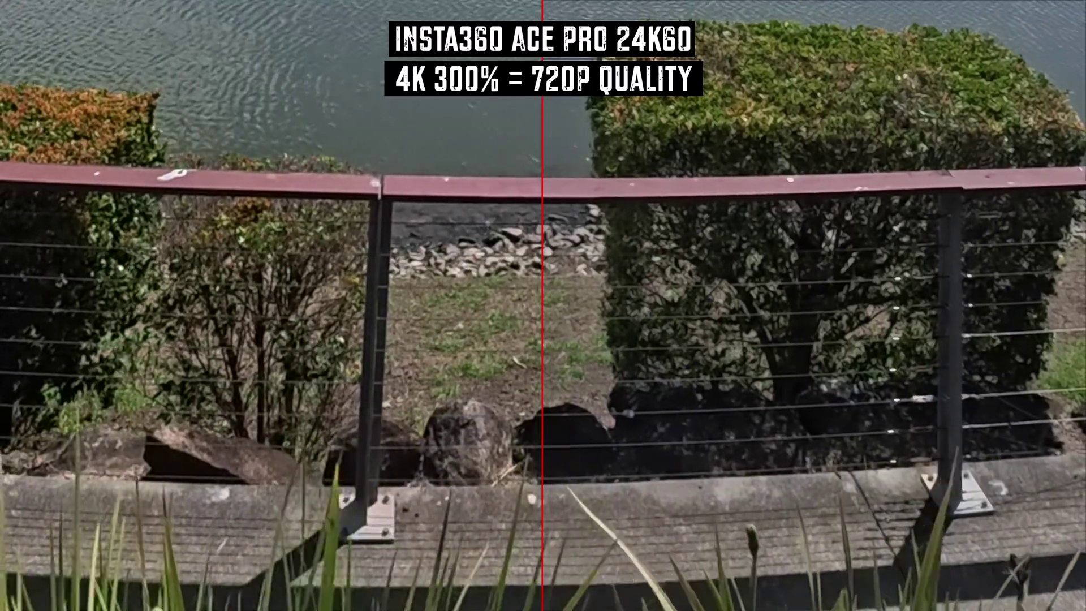
pyautogui.click(984, 49)
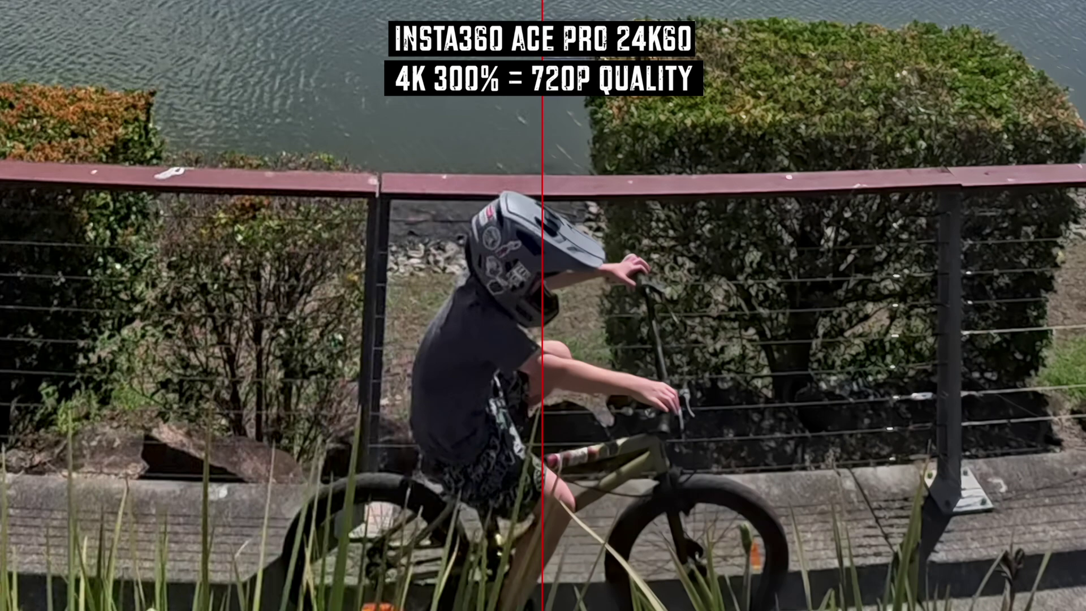
pyautogui.moveTo(561, 283)
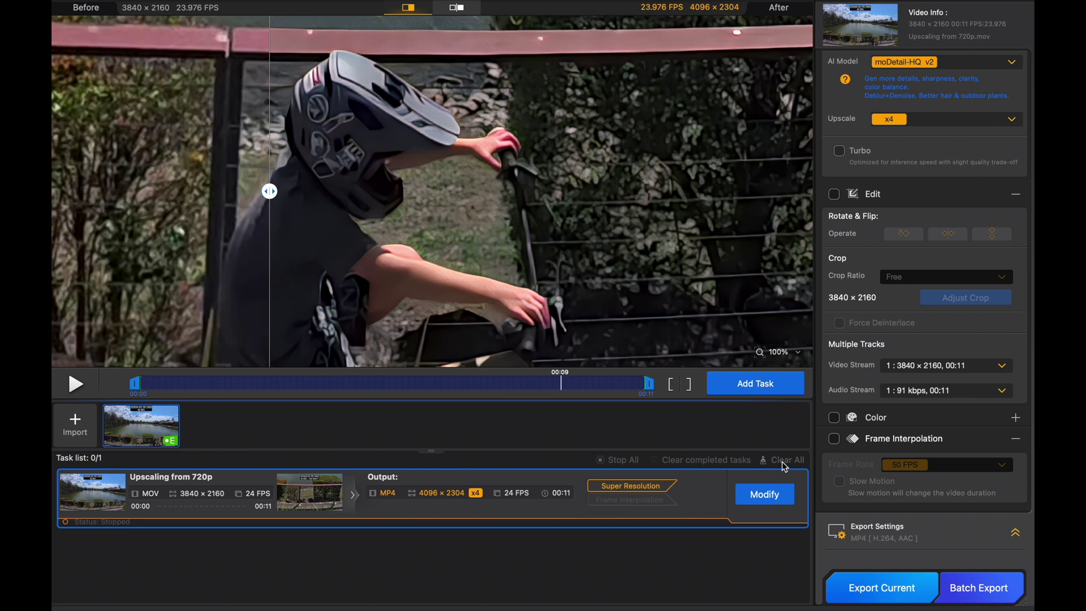
# Step: Clear the stopped task from the export list and remove the lake clip from the project
pyautogui.click(784, 465)
pyautogui.click(527, 244)
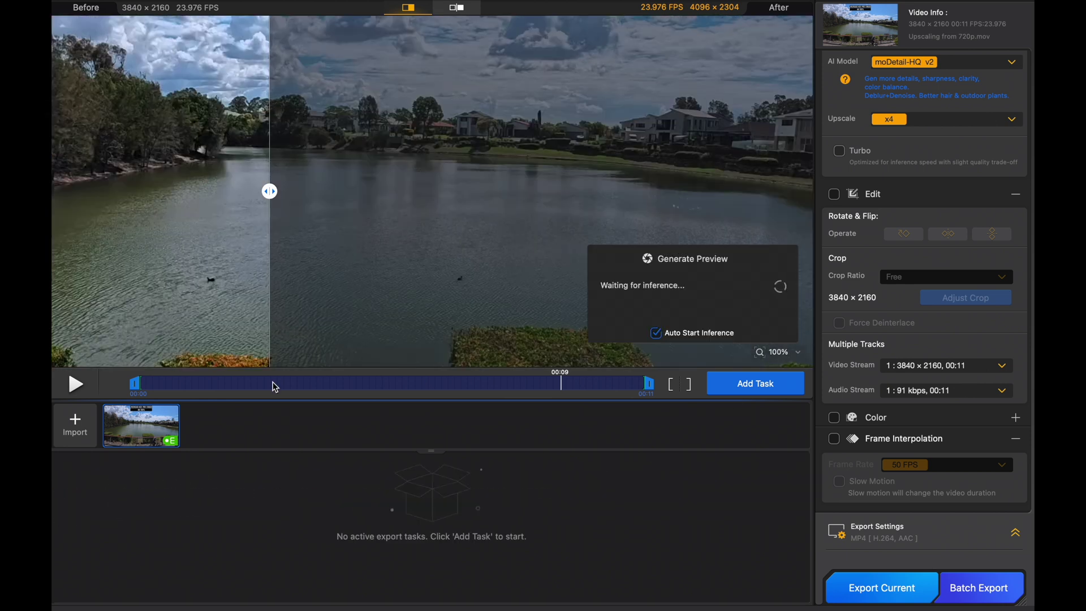
pyautogui.click(173, 414)
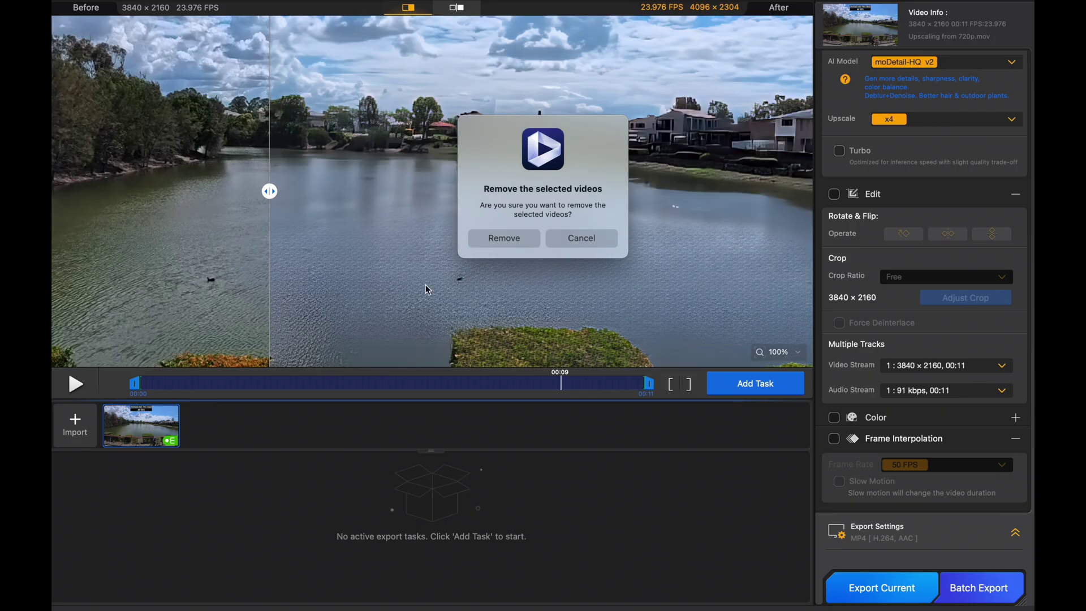
pyautogui.click(512, 238)
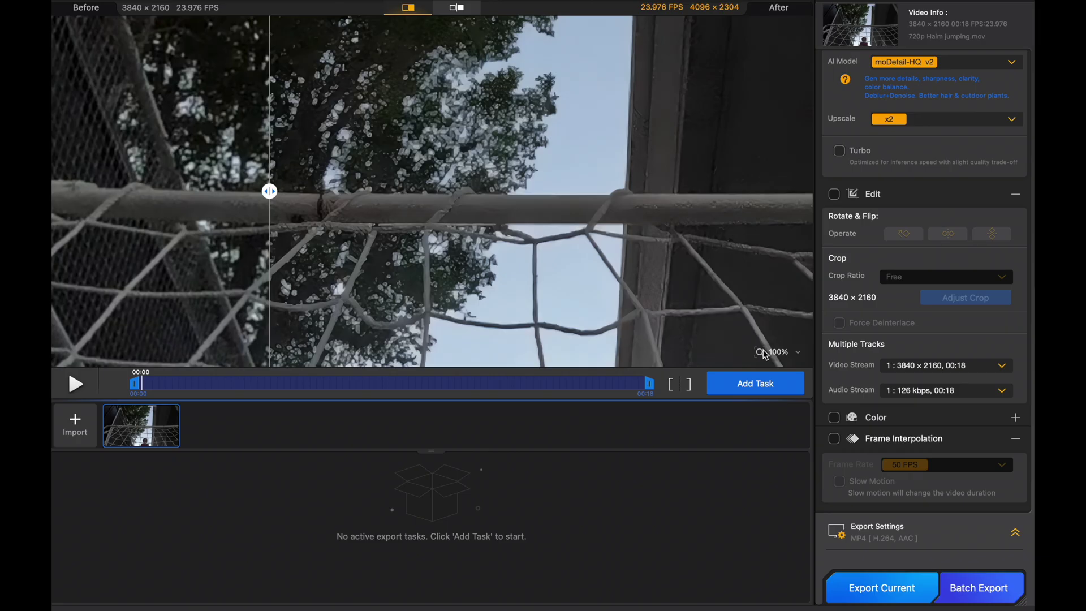
# Step: Switch the net clip to superVideo vHQ, widen the original side, and keep x2 upscaling
pyautogui.click(922, 66)
pyautogui.click(913, 92)
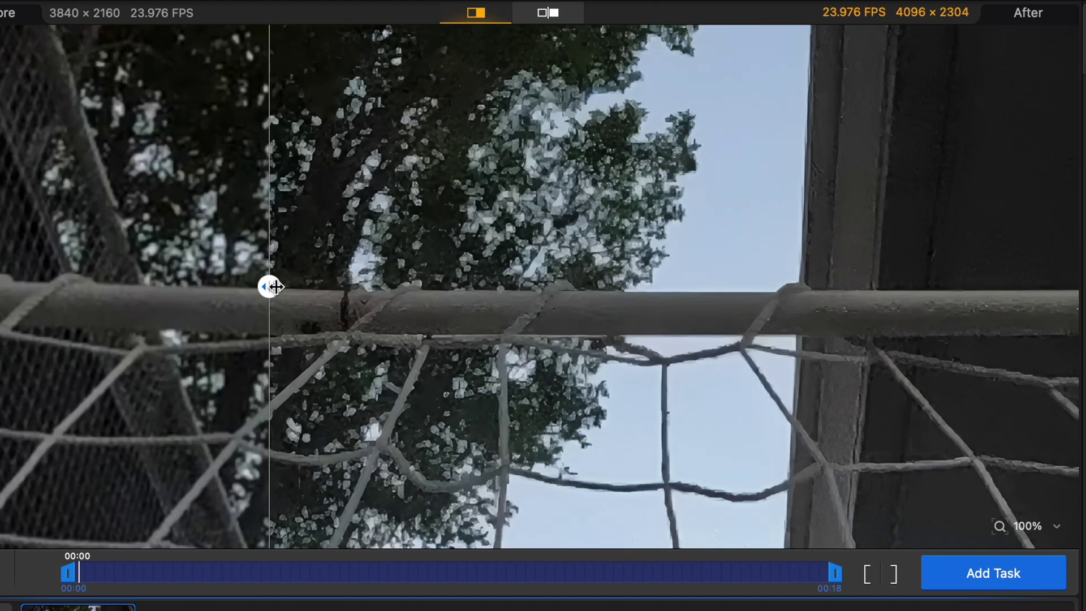
pyautogui.moveTo(276, 287); pyautogui.dragTo(604, 243)
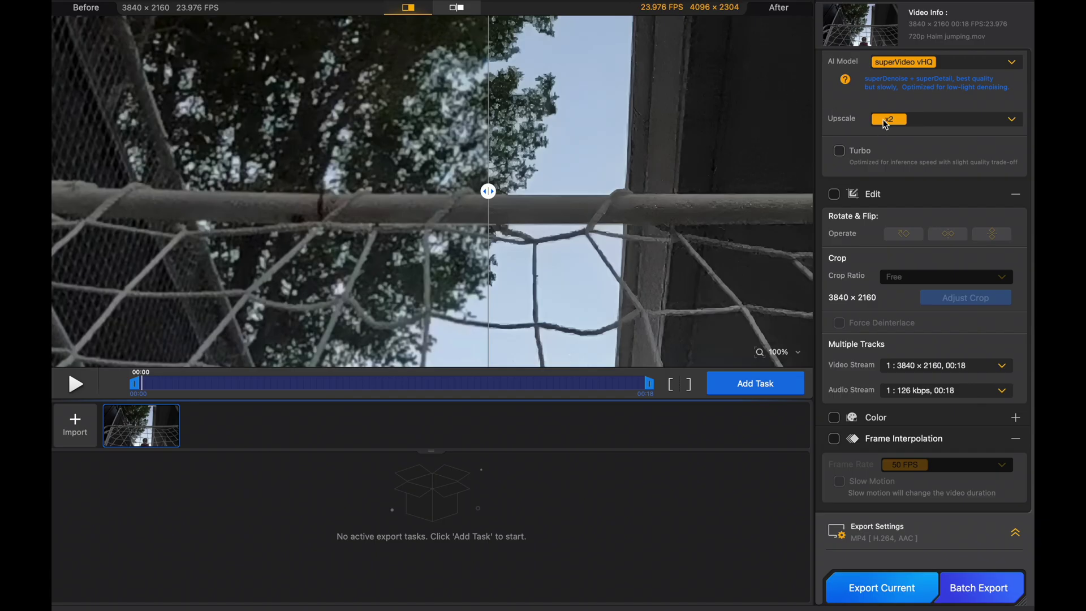
pyautogui.click(886, 121)
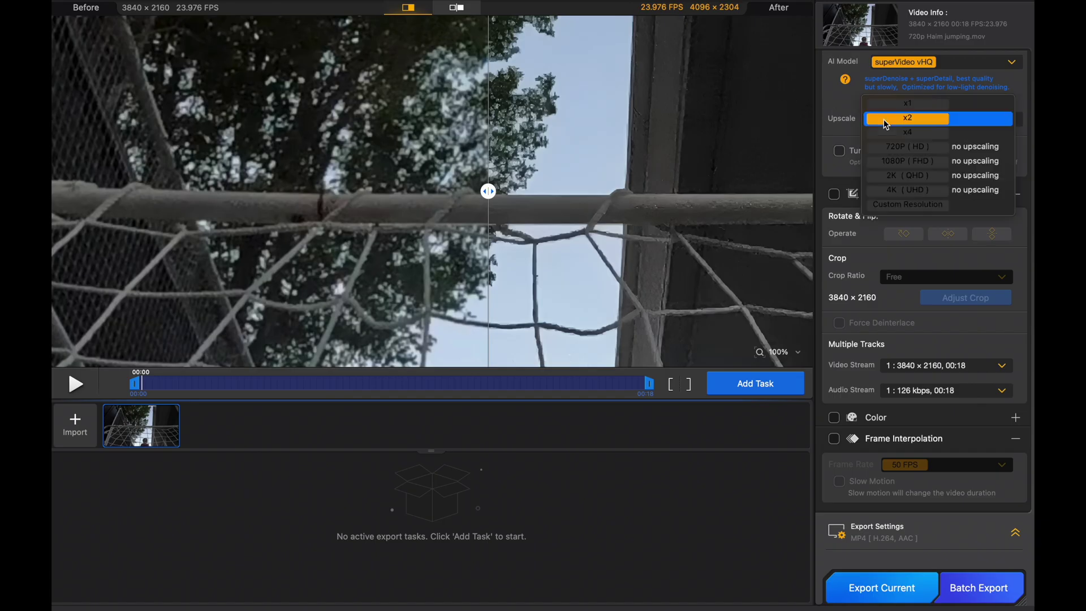
pyautogui.click(886, 121)
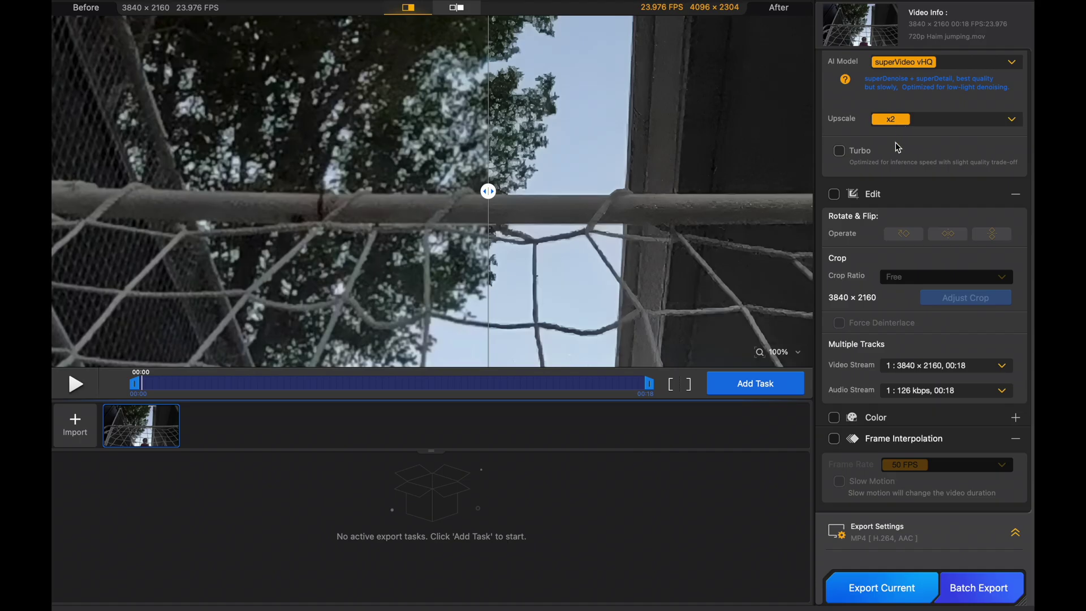
pyautogui.scroll(-2, 887, 227)
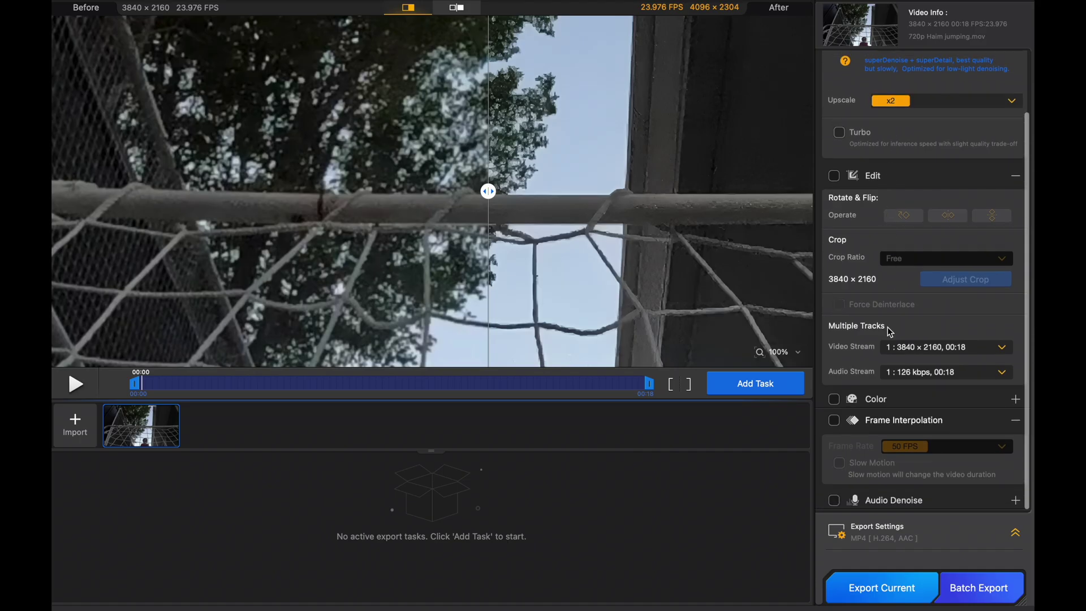
# Step: Export the net clip as a 4096 × 2304 MP4 with x2 upscaling
pyautogui.click(881, 588)
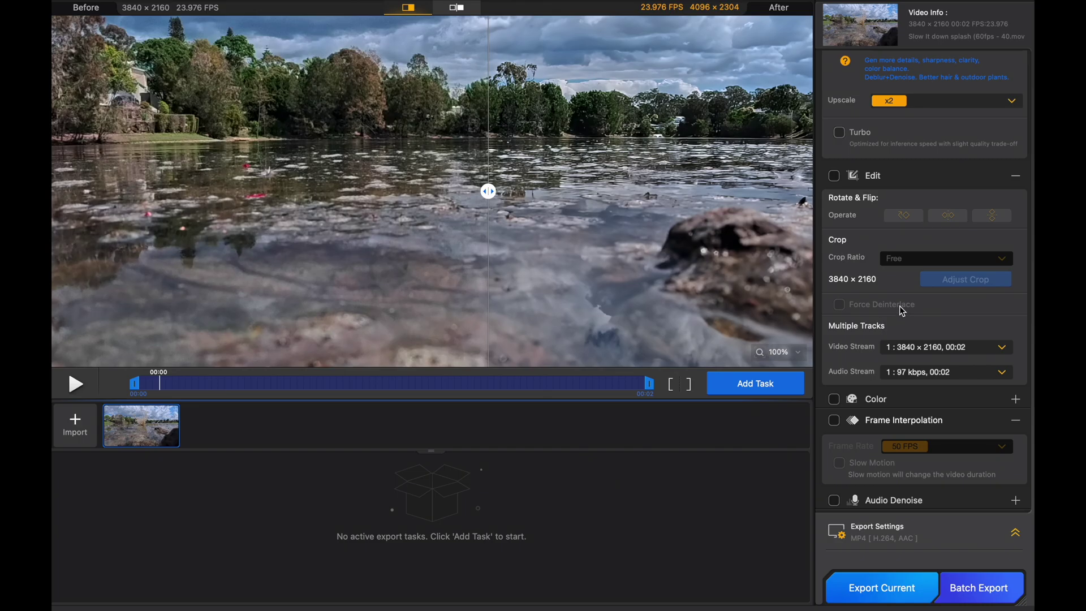
# Step: Scroll the settings panel back up to the splash clip's Edit and Frame Interpolation options
pyautogui.scroll(2, 900, 306)
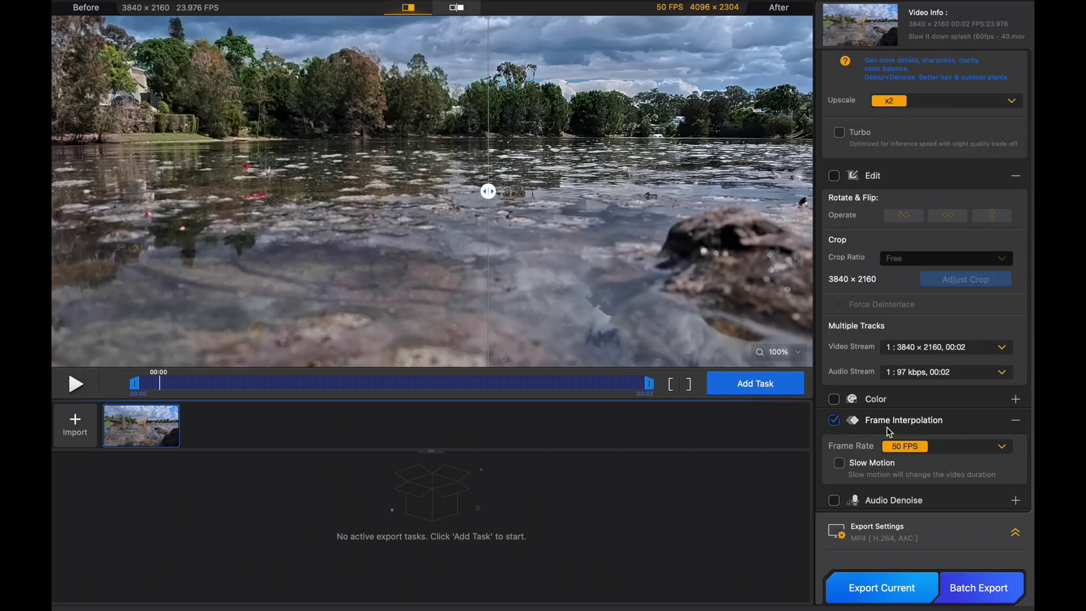
# Step: Turn on slow motion for the splash clip at 1/4 speed
pyautogui.click(840, 465)
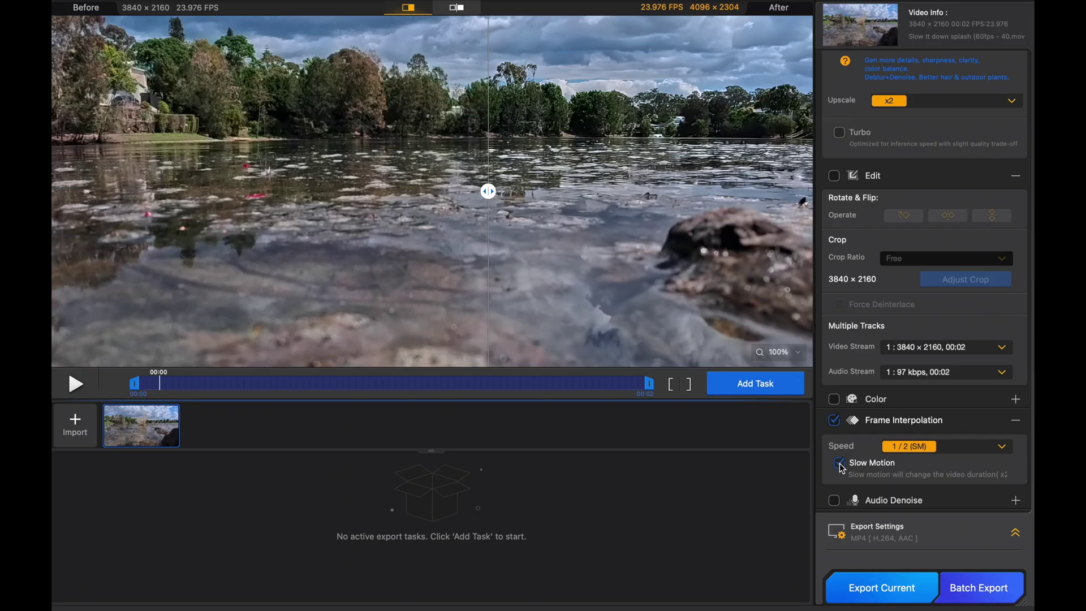
pyautogui.click(912, 448)
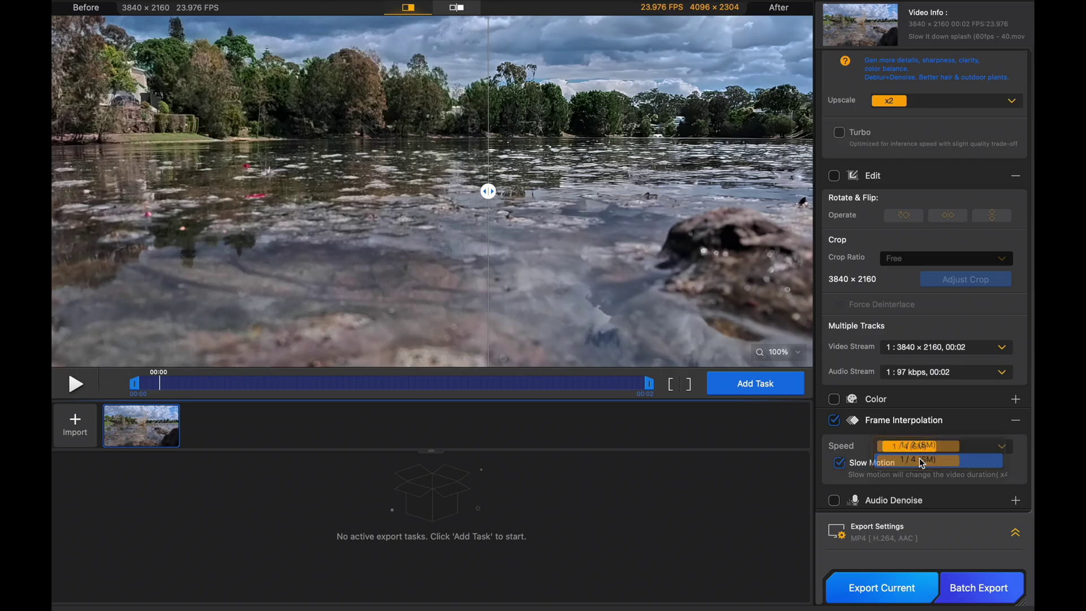
pyautogui.click(921, 459)
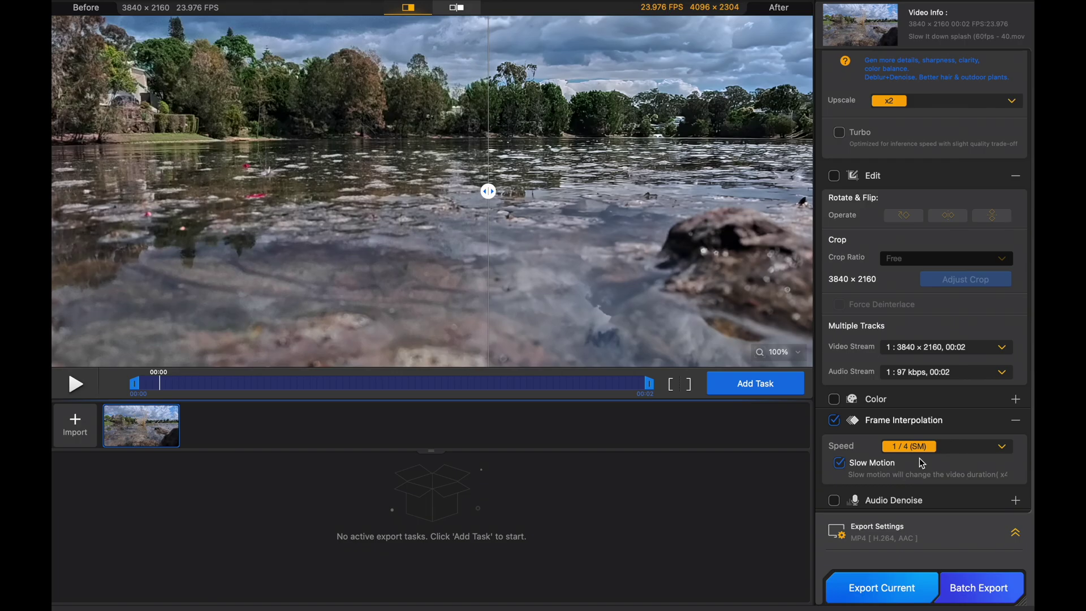
# Step: Export the splash clip with slow motion off at 120 FPS, then re-enable slow motion
pyautogui.click(919, 449)
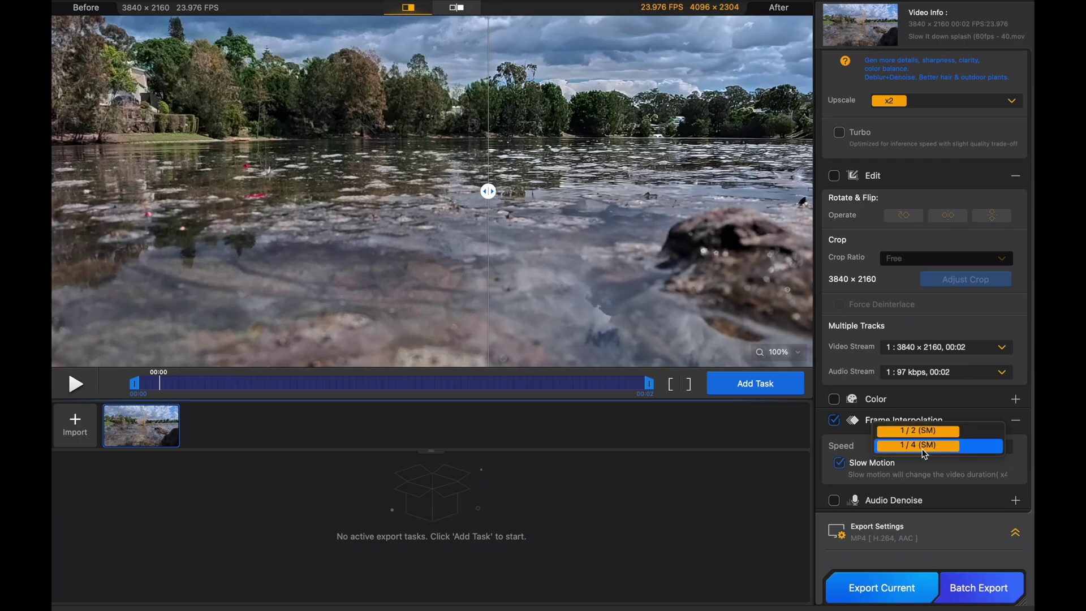
pyautogui.click(835, 466)
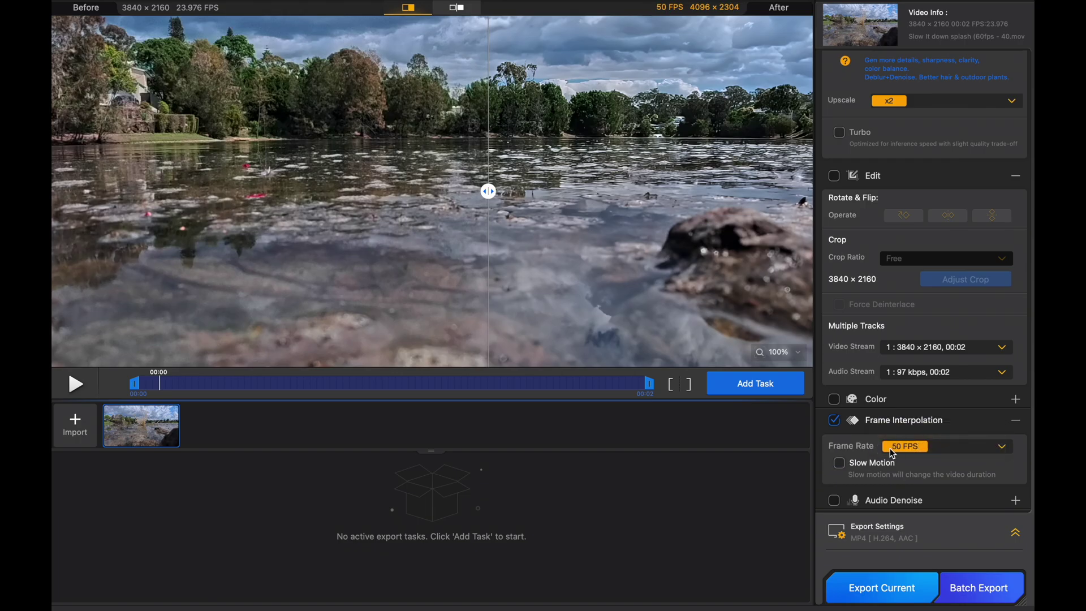
pyautogui.click(891, 450)
pyautogui.click(900, 490)
pyautogui.click(886, 585)
pyautogui.click(839, 463)
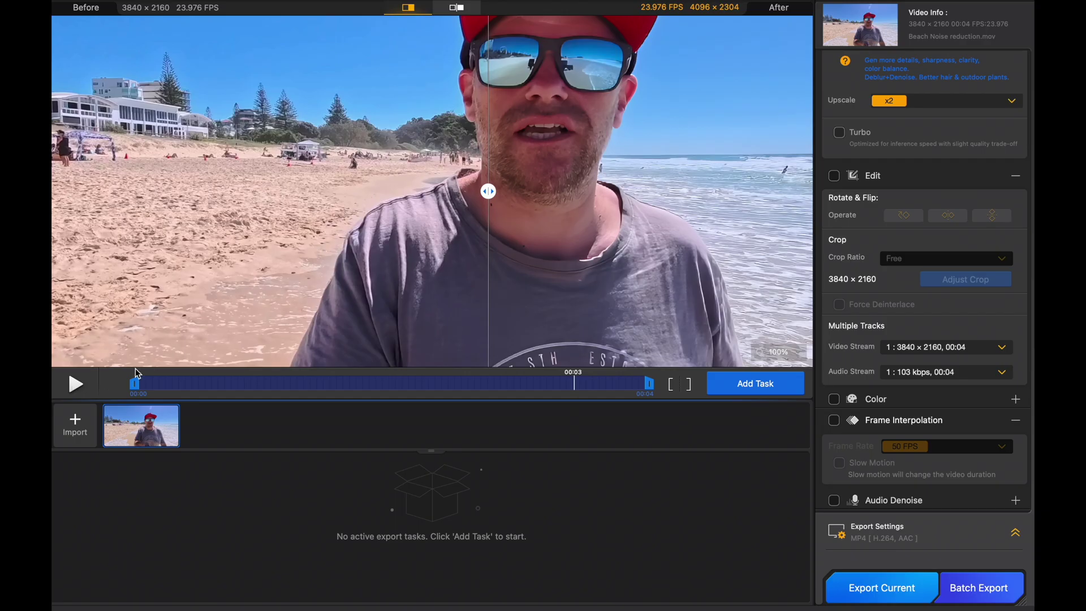
# Step: Review the beach clip's finished enhanced preview around the 00:03 mark
pyautogui.scroll(3, 922, 215)
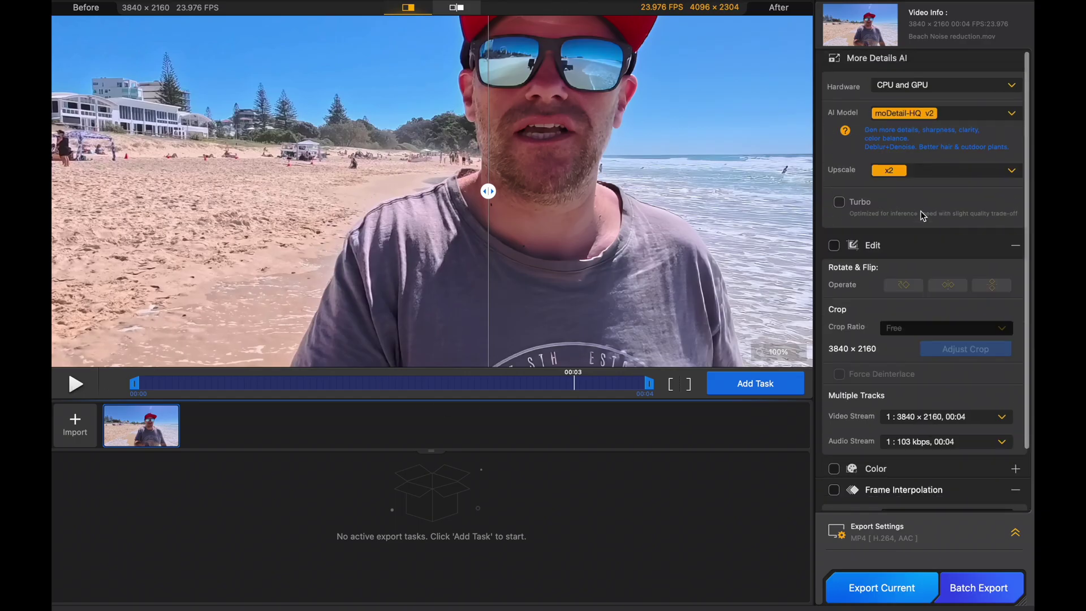
# Step: Keep the moDetail-HQ v2 model and set Upscale to x1 to stay at 3840 × 2160
pyautogui.click(918, 115)
pyautogui.click(917, 111)
pyautogui.click(887, 172)
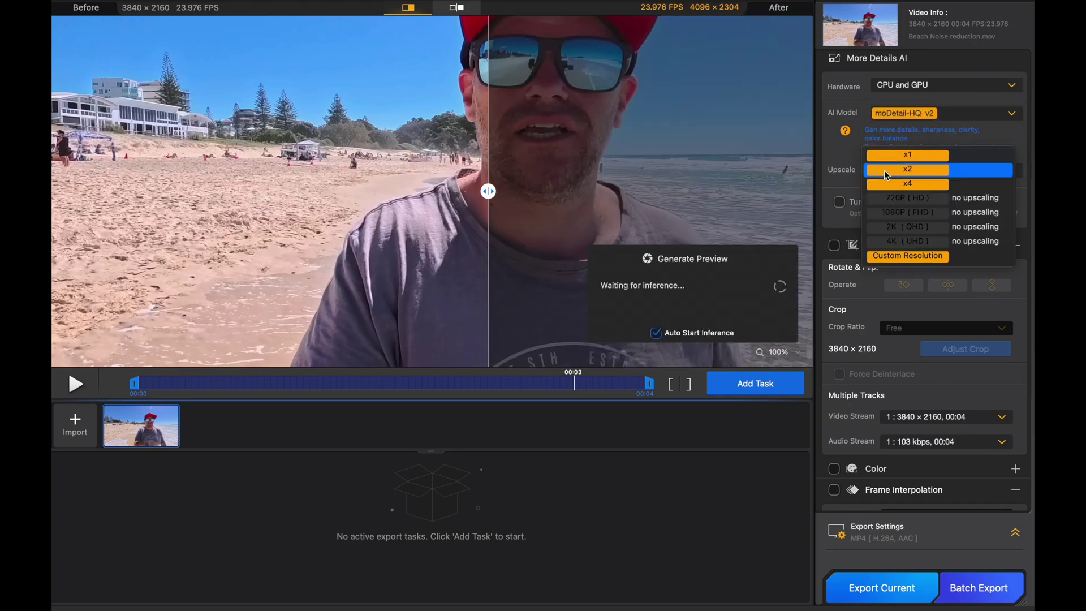
pyautogui.click(885, 157)
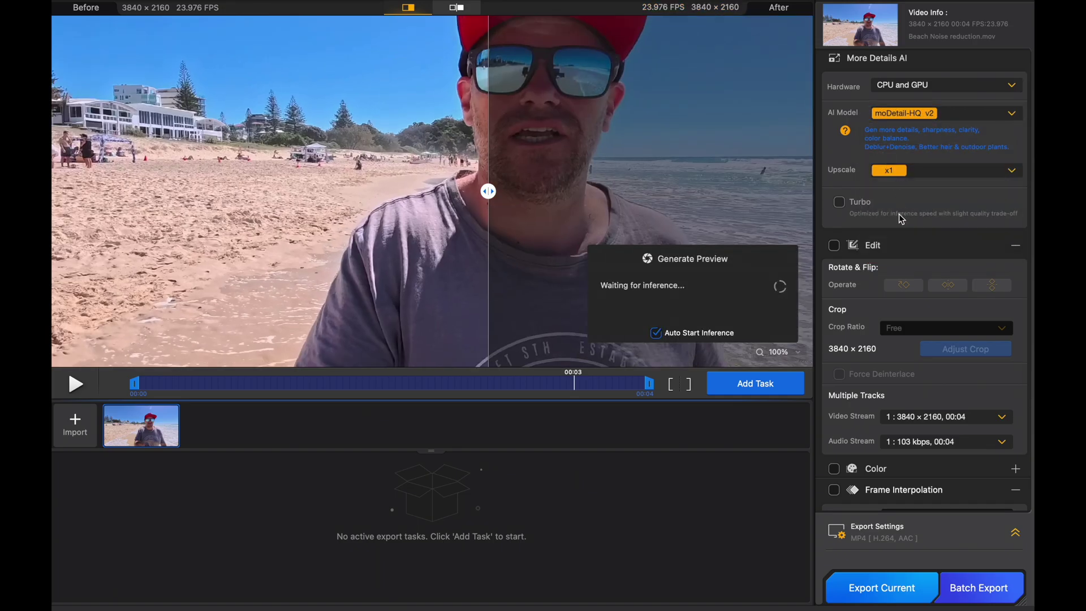
# Step: Turn on Audio Denoise for the beach clip, using VoiceFilter v3.0 at 20 dB
pyautogui.scroll(-3, 900, 214)
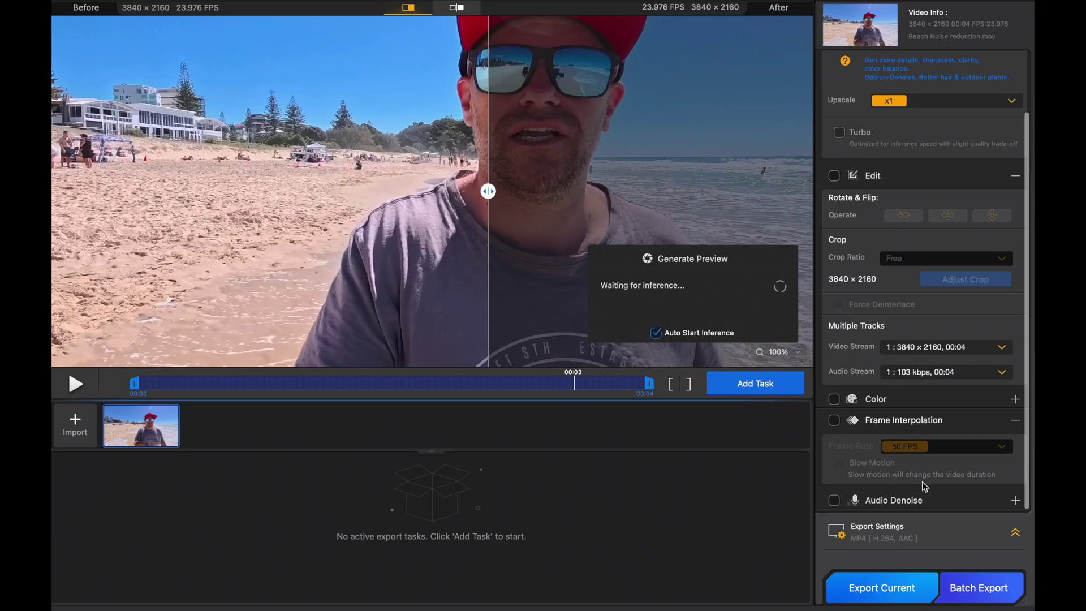
pyautogui.click(835, 501)
pyautogui.scroll(-3, 945, 484)
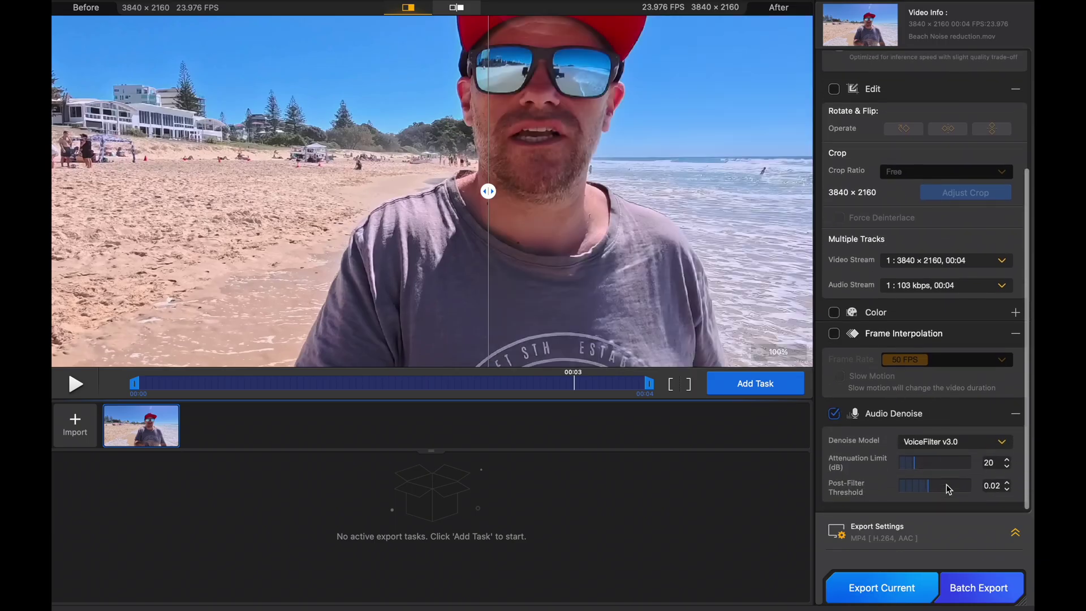
# Step: Change the beach clip's Denoise Model from VoiceFilter v3.0 to VoiceFilter v3.1
pyautogui.click(965, 443)
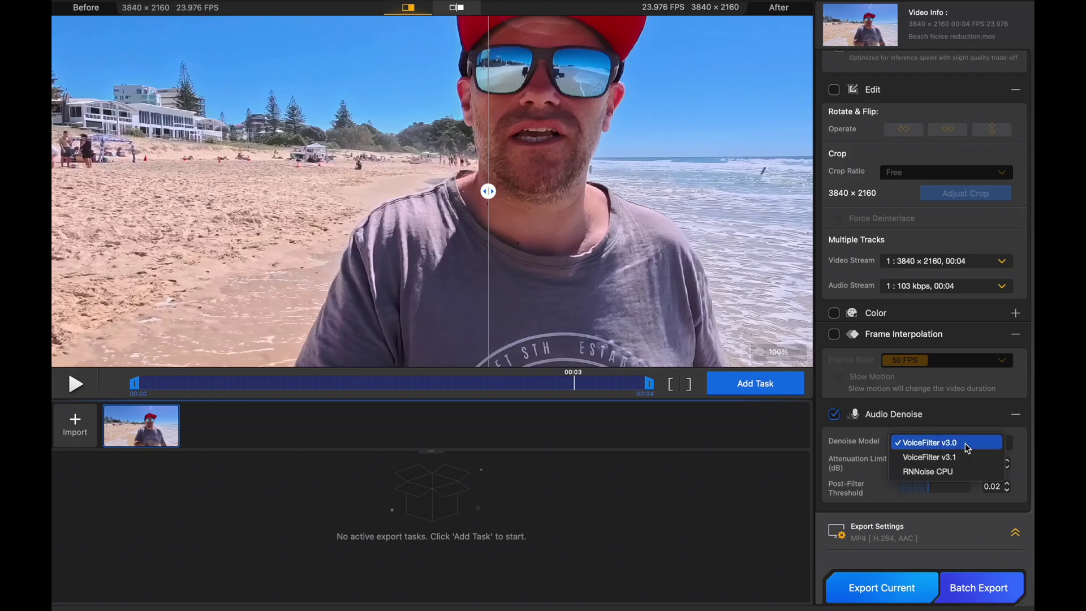
pyautogui.click(1000, 445)
pyautogui.click(1002, 444)
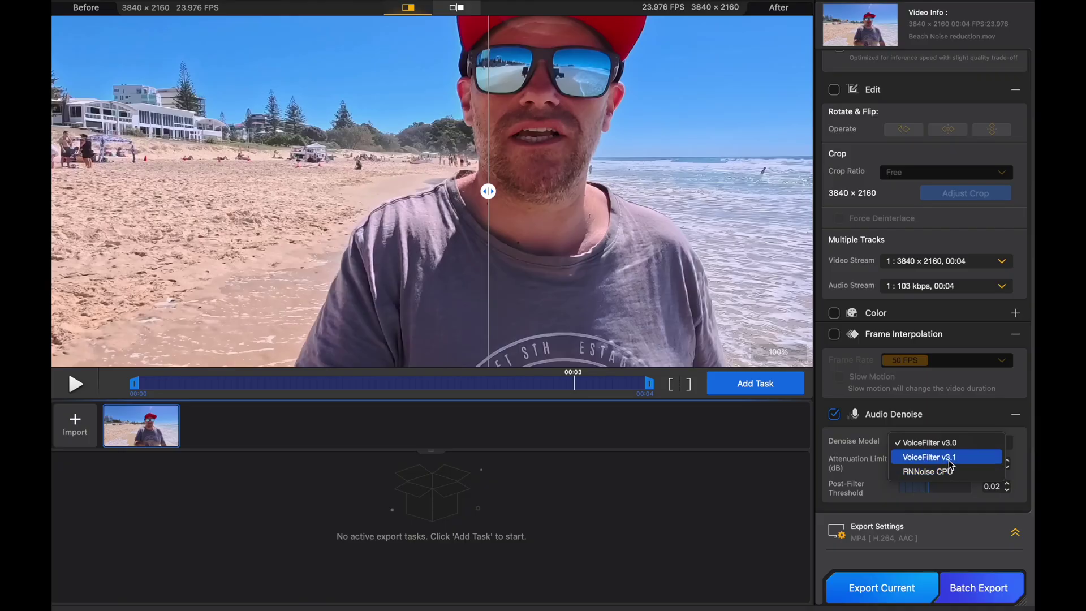
pyautogui.click(951, 458)
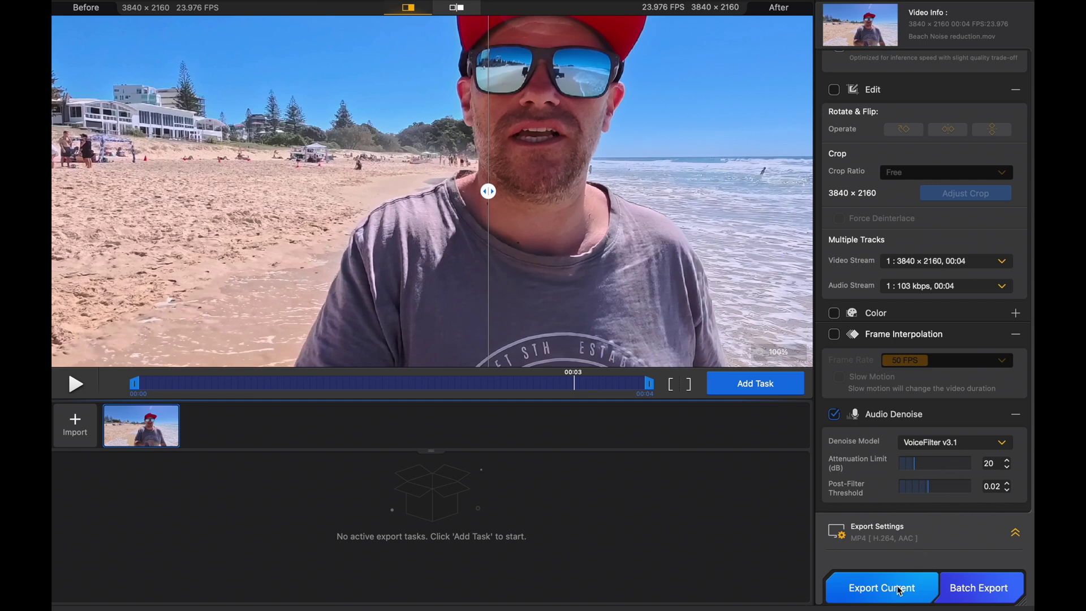
# Step: Export the beach clip with VoiceFilter v3.1, then switch to RNNoise CPU and export it again
pyautogui.click(782, 383)
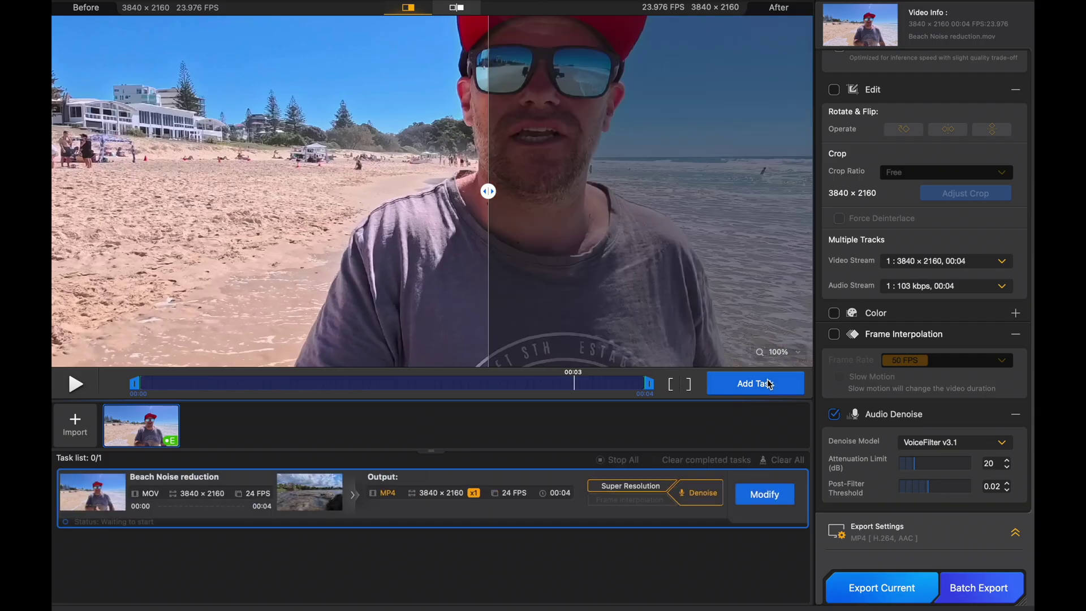
pyautogui.click(930, 442)
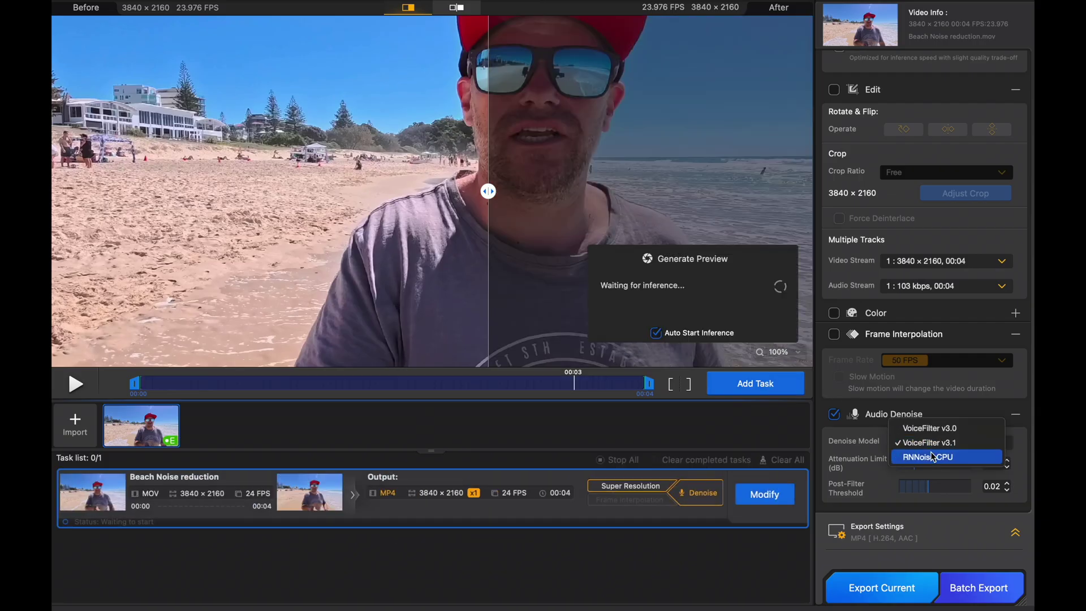
pyautogui.click(933, 457)
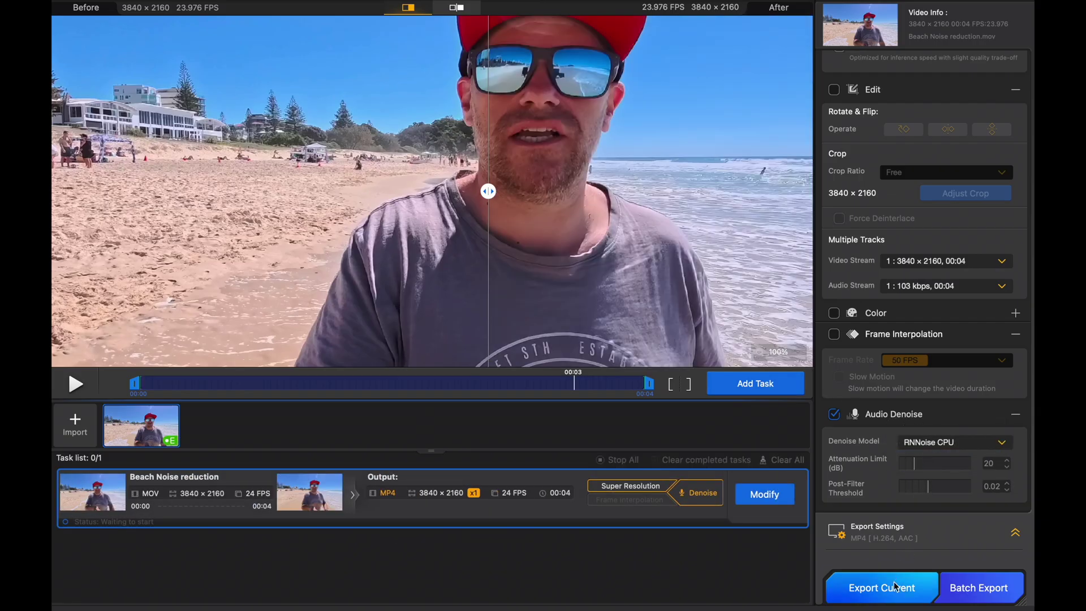
pyautogui.click(773, 383)
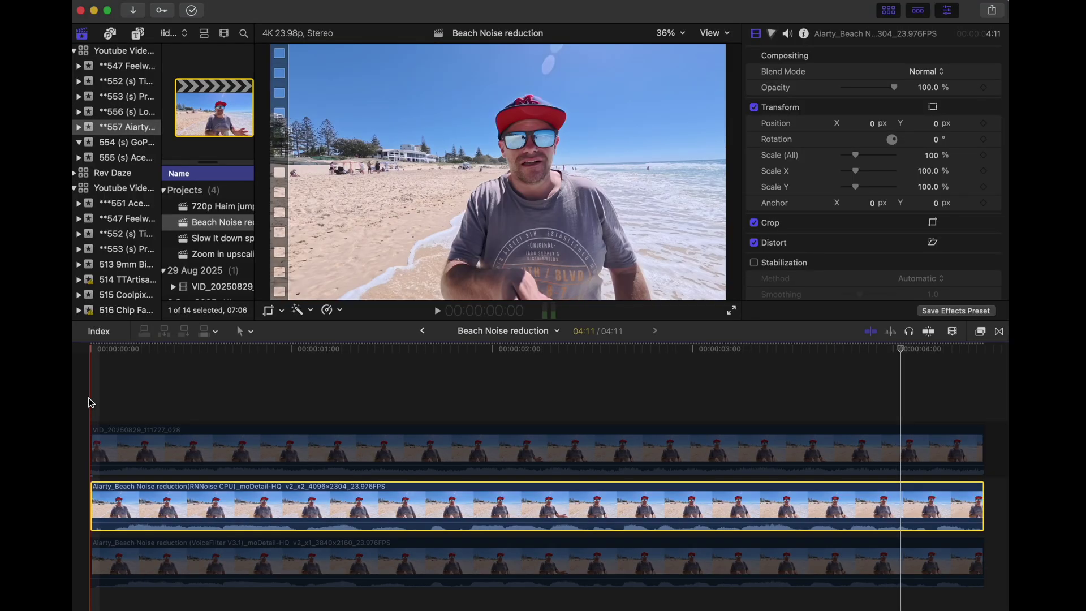
# Step: Move the Final Cut Pro playhead to the start of the stacked beach clips
pyautogui.click(90, 400)
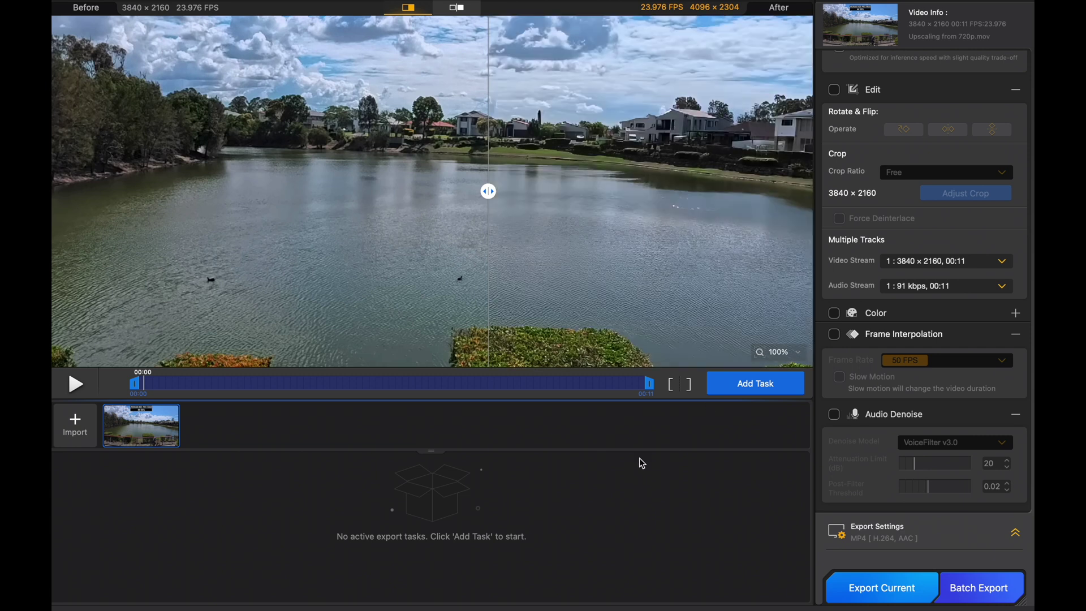
# Step: Enable Color for the lake clip and try temperature and tint, ending at temperature 35.97 with neutral tint
pyautogui.click(833, 313)
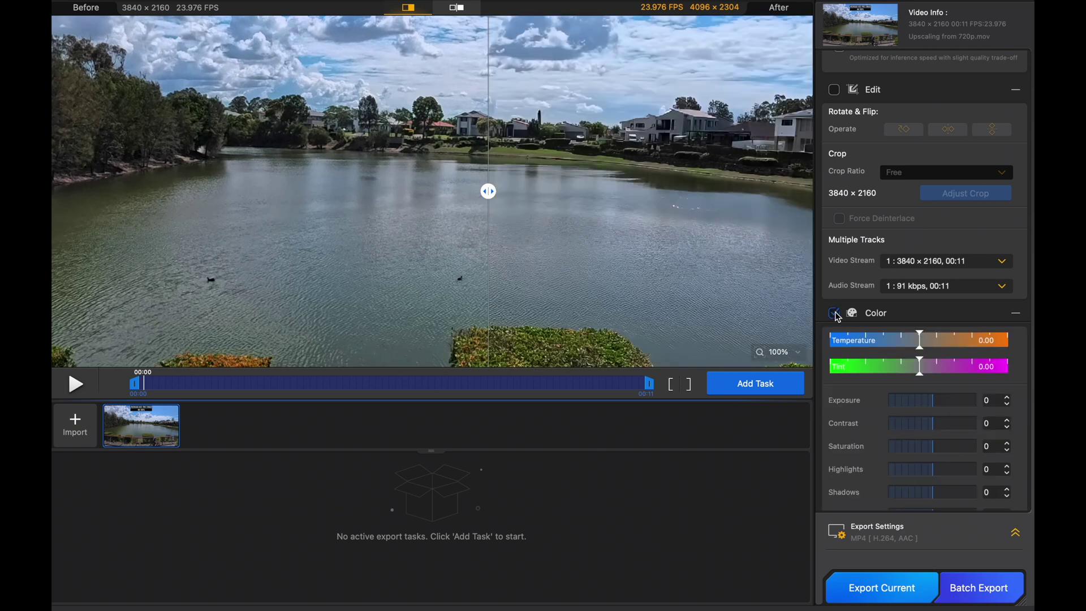
pyautogui.click(972, 342)
pyautogui.click(863, 344)
pyautogui.click(865, 366)
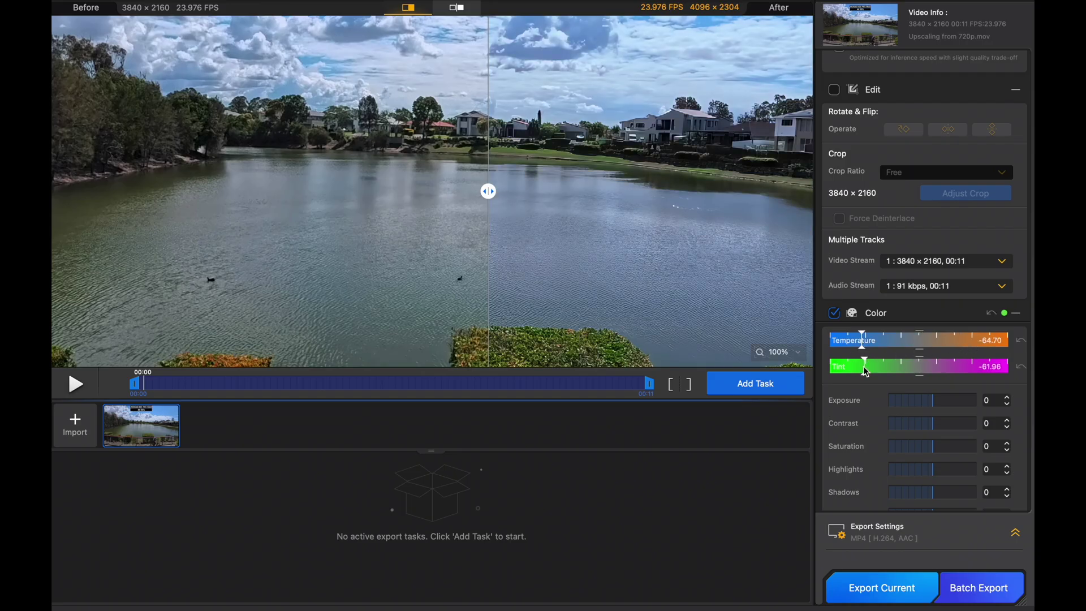
pyautogui.click(989, 368)
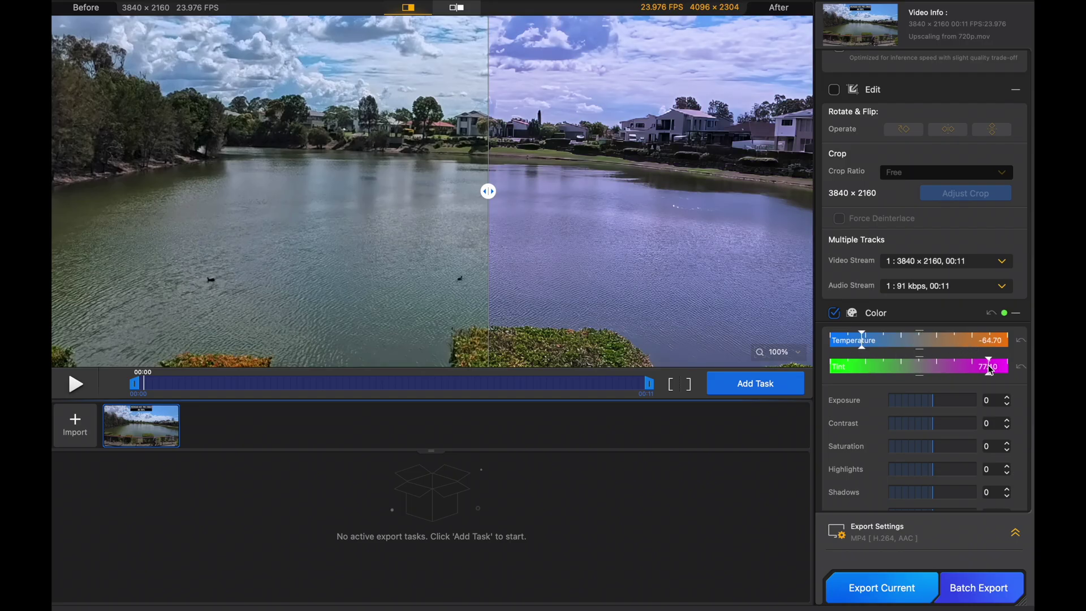
pyautogui.click(920, 367)
pyautogui.click(934, 341)
pyautogui.moveTo(934, 342); pyautogui.dragTo(953, 342)
# Step: Try exposure -10, contrast 35, saturation ~83, highlights 34 and whites 16, then reset all colour values to zero
pyautogui.click(939, 403)
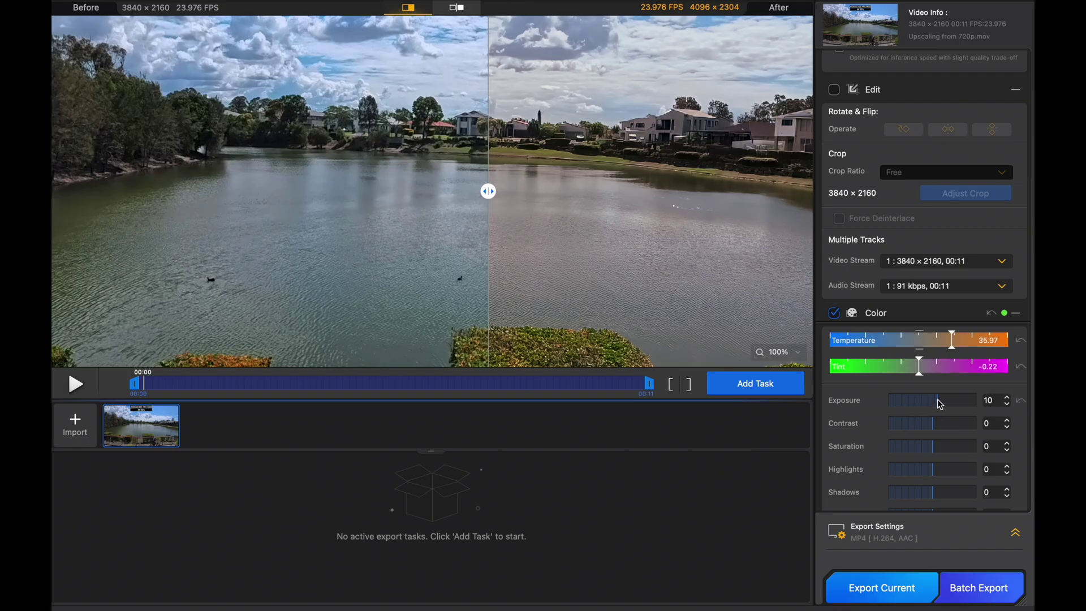
pyautogui.moveTo(940, 404)
pyautogui.mouseDown()
pyautogui.moveTo(914, 405)
pyautogui.moveTo(928, 405)
pyautogui.mouseUp()
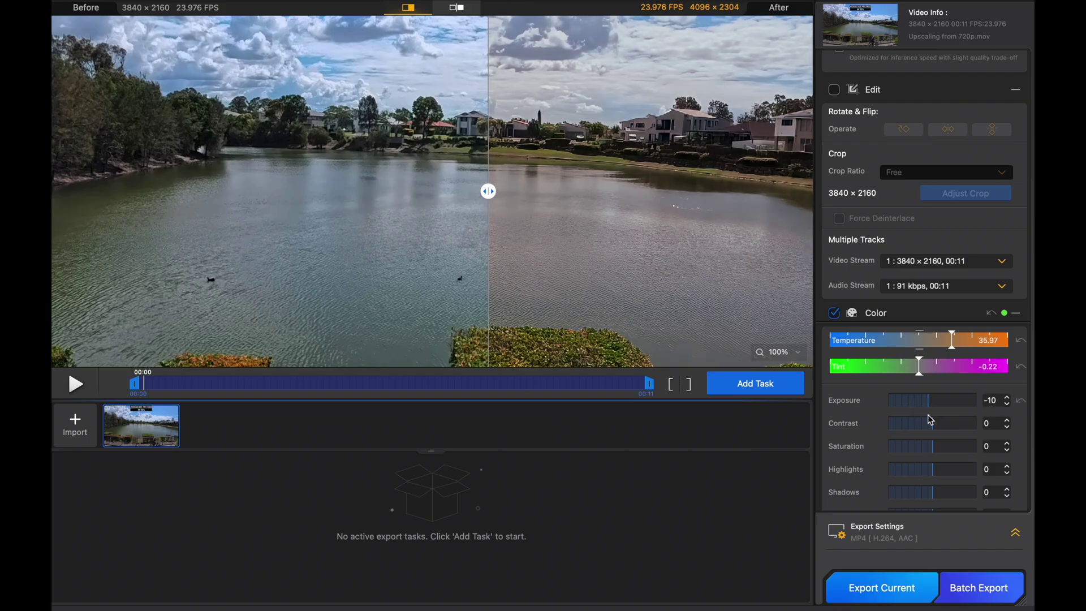
pyautogui.click(948, 423)
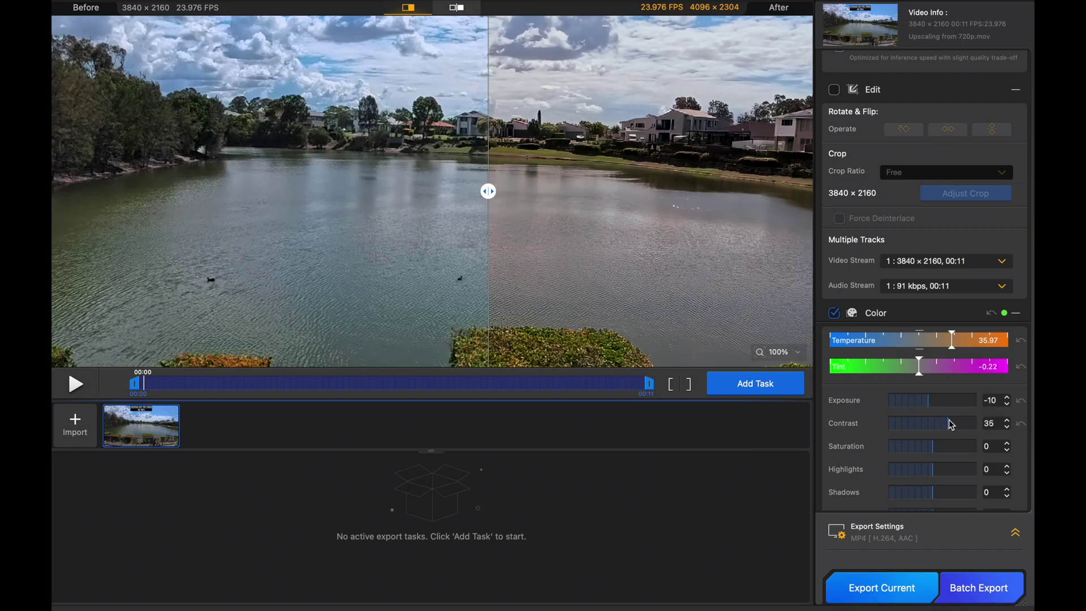
pyautogui.click(926, 447)
pyautogui.moveTo(923, 449); pyautogui.dragTo(971, 442)
pyautogui.scroll(-3, 968, 442)
pyautogui.moveTo(934, 408); pyautogui.dragTo(952, 467)
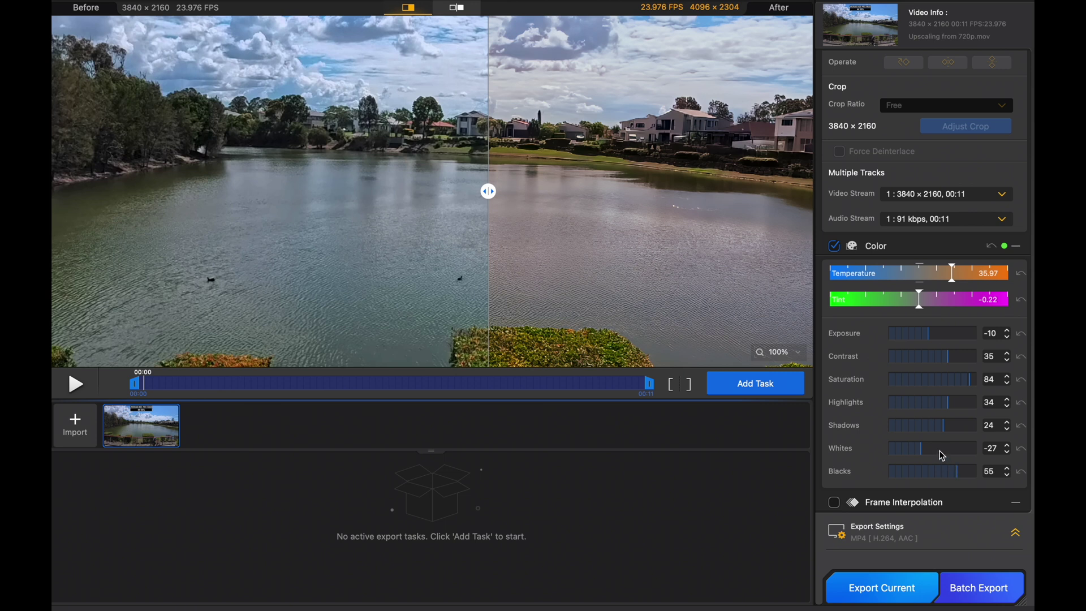
pyautogui.click(940, 451)
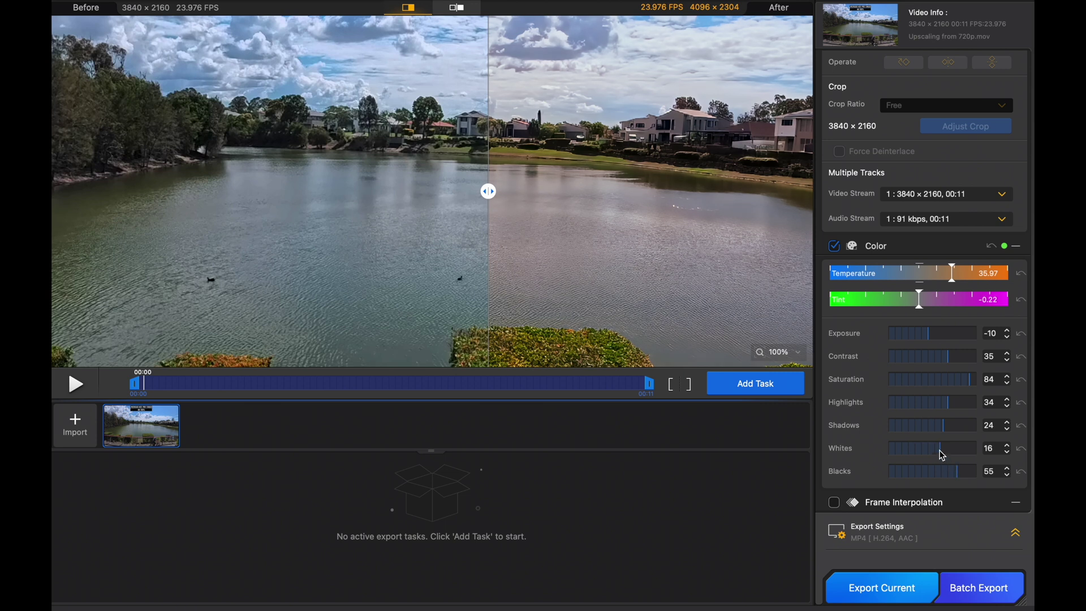
pyautogui.click(991, 247)
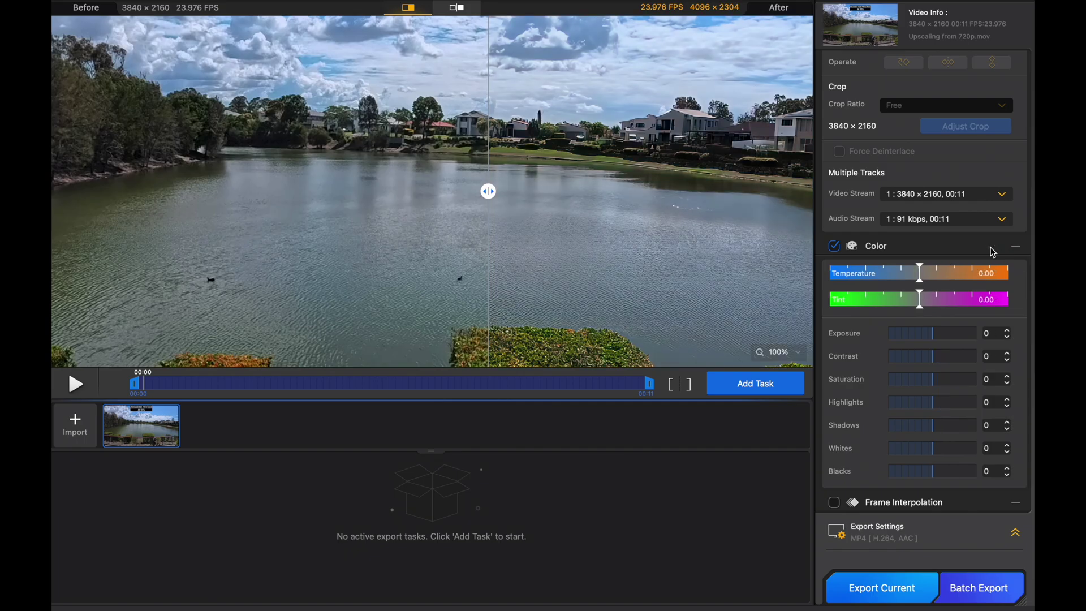
# Step: Swap Color for Edit on the lake clip, test flip and rotation back to landscape, and start cropping
pyautogui.click(834, 246)
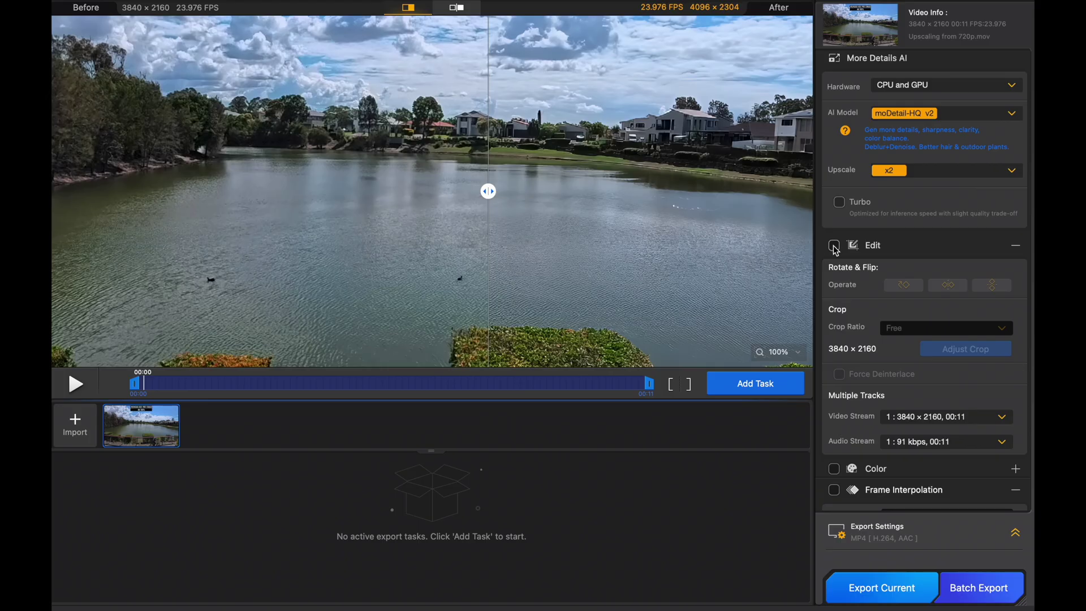
pyautogui.click(834, 246)
pyautogui.click(992, 285)
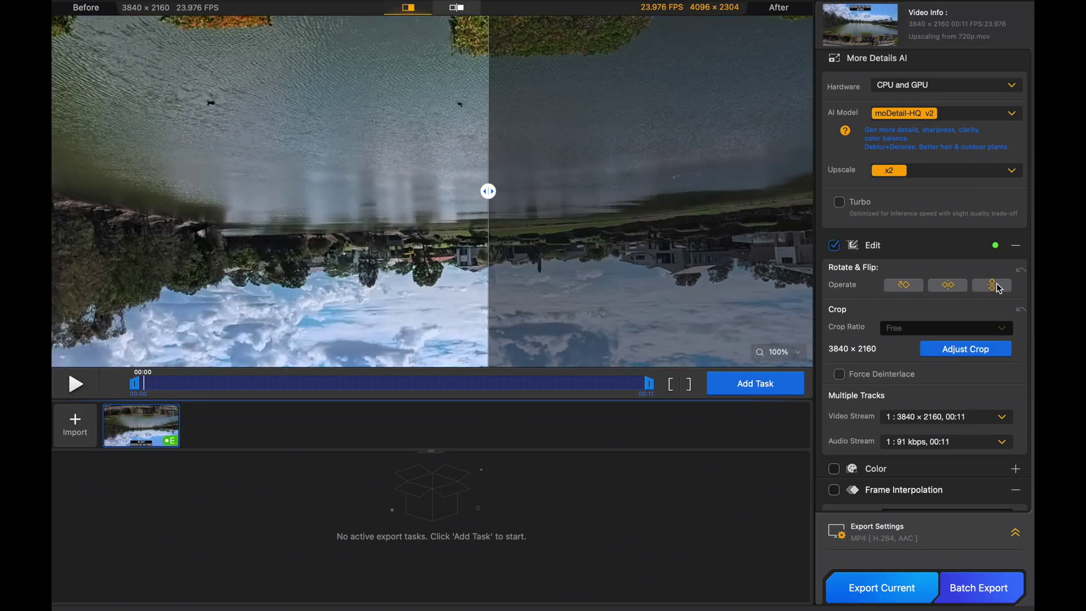
pyautogui.click(992, 285)
pyautogui.click(903, 286)
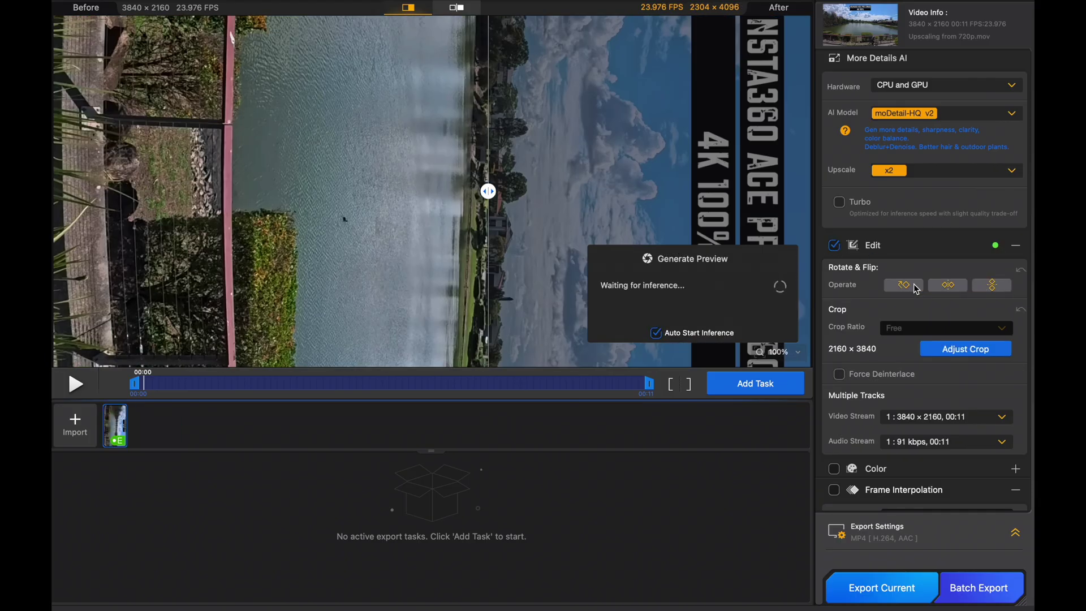
pyautogui.click(904, 286)
pyautogui.click(904, 285)
pyautogui.click(916, 288)
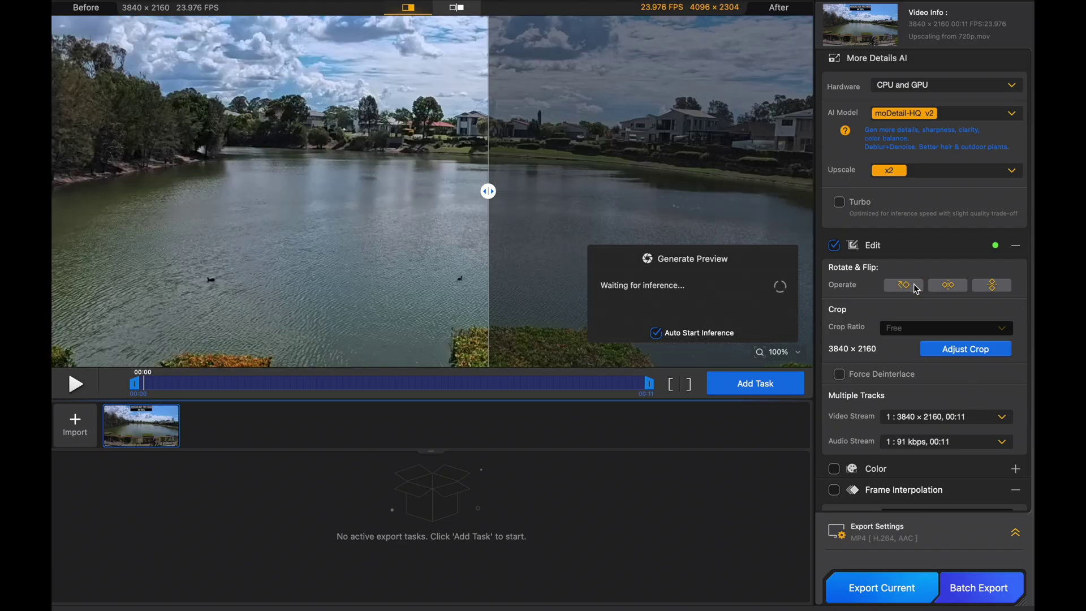
pyautogui.click(958, 354)
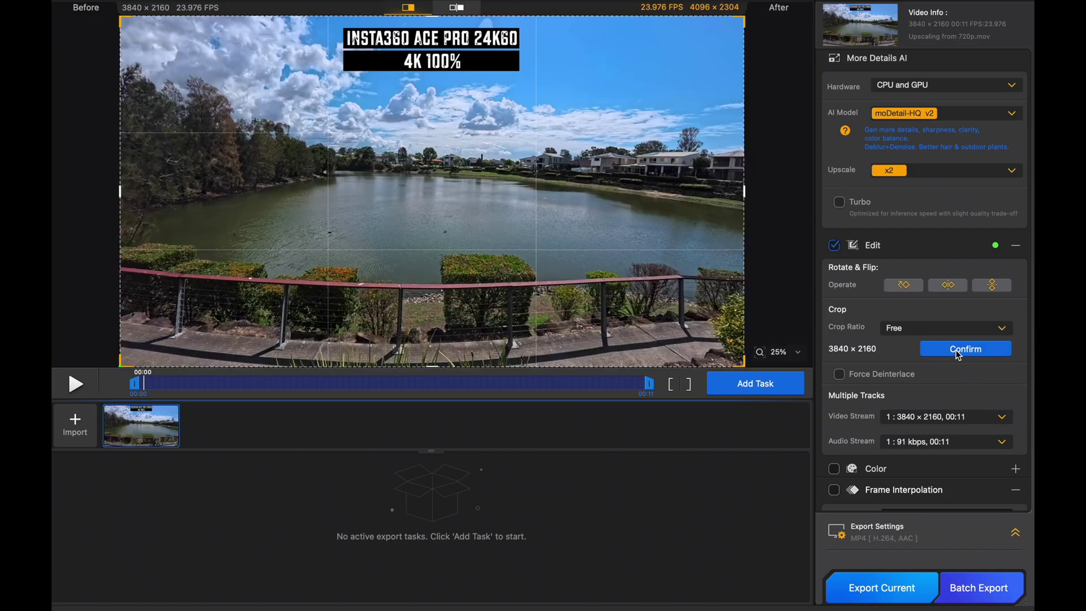
# Step: Set a 16:9 crop ratio and position a smaller crop box over the central railing and hedges
pyautogui.click(951, 332)
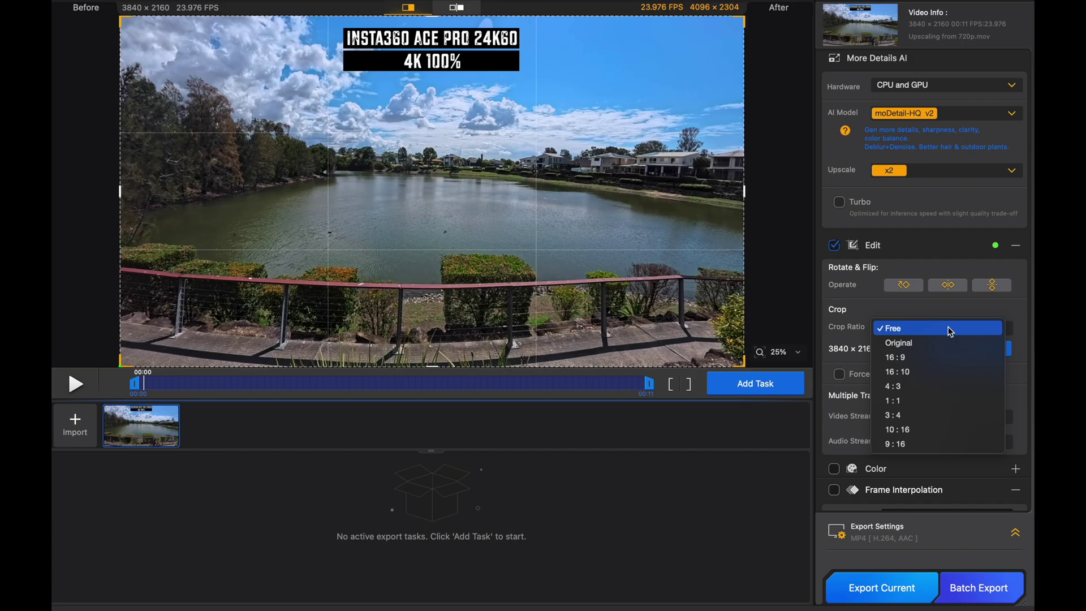
pyautogui.click(909, 358)
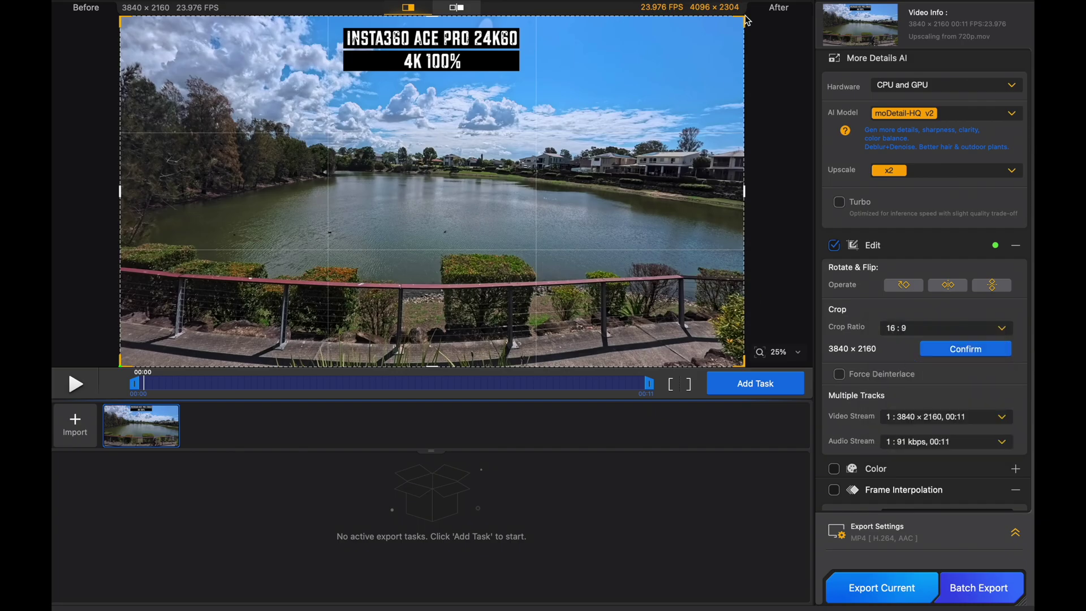
pyautogui.moveTo(747, 21); pyautogui.dragTo(330, 278)
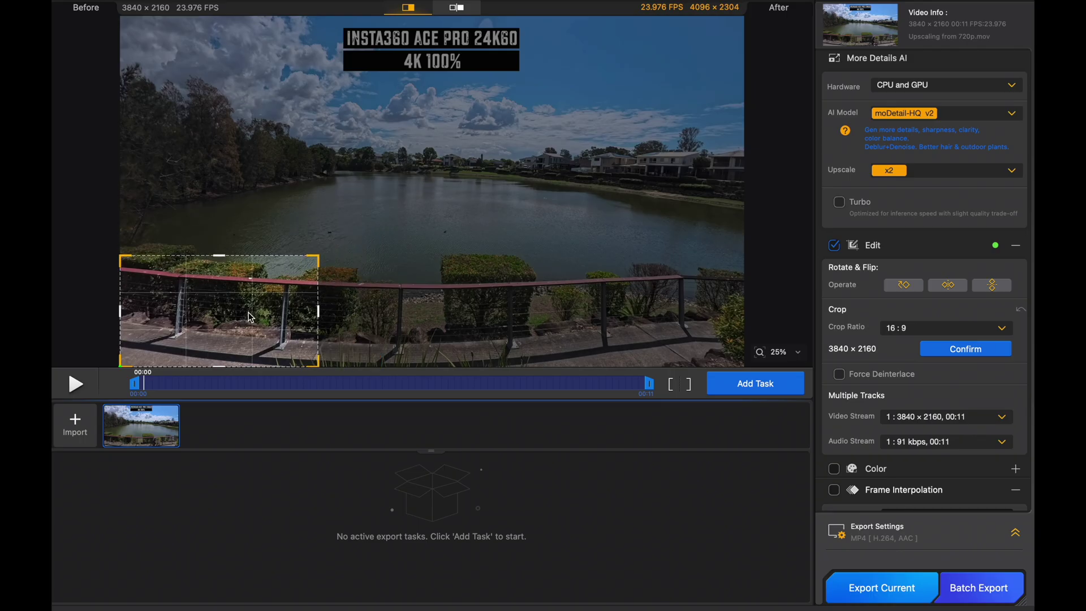
pyautogui.moveTo(260, 324); pyautogui.dragTo(470, 320)
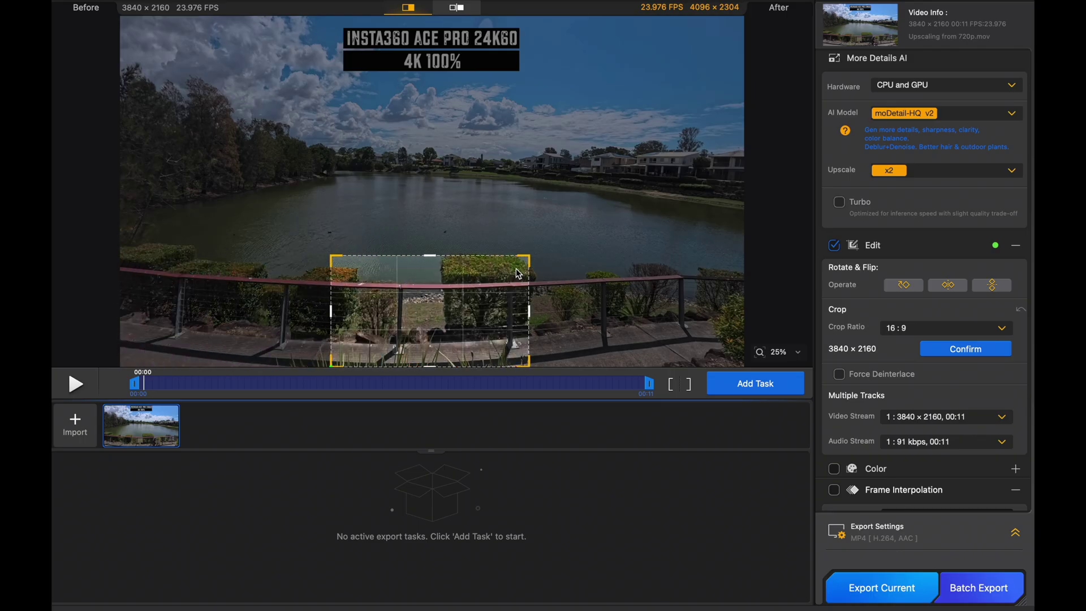
pyautogui.moveTo(530, 262); pyautogui.dragTo(539, 256)
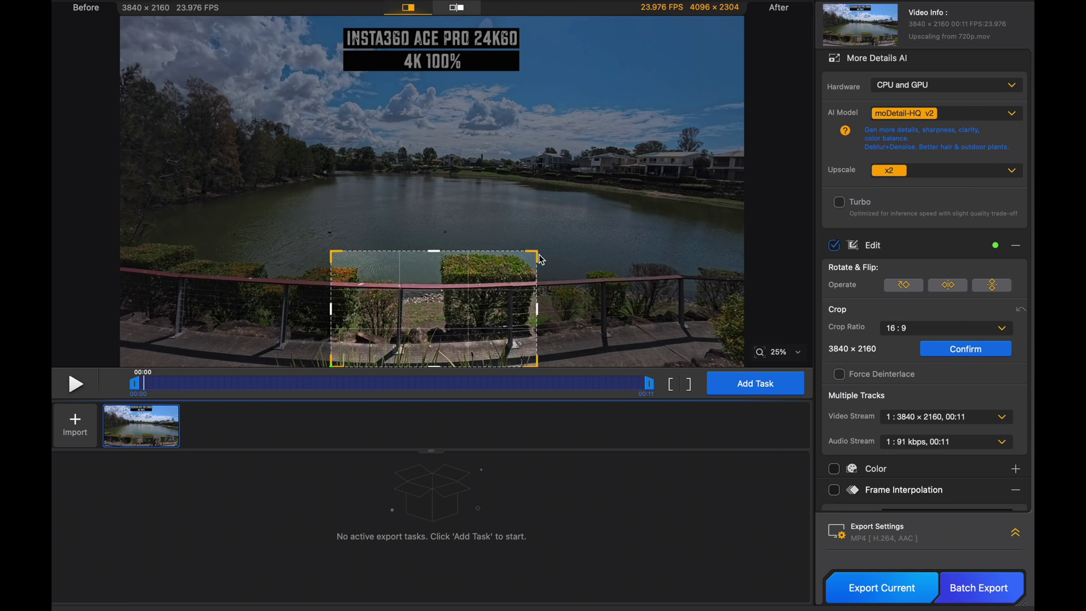
pyautogui.moveTo(514, 291); pyautogui.dragTo(516, 290)
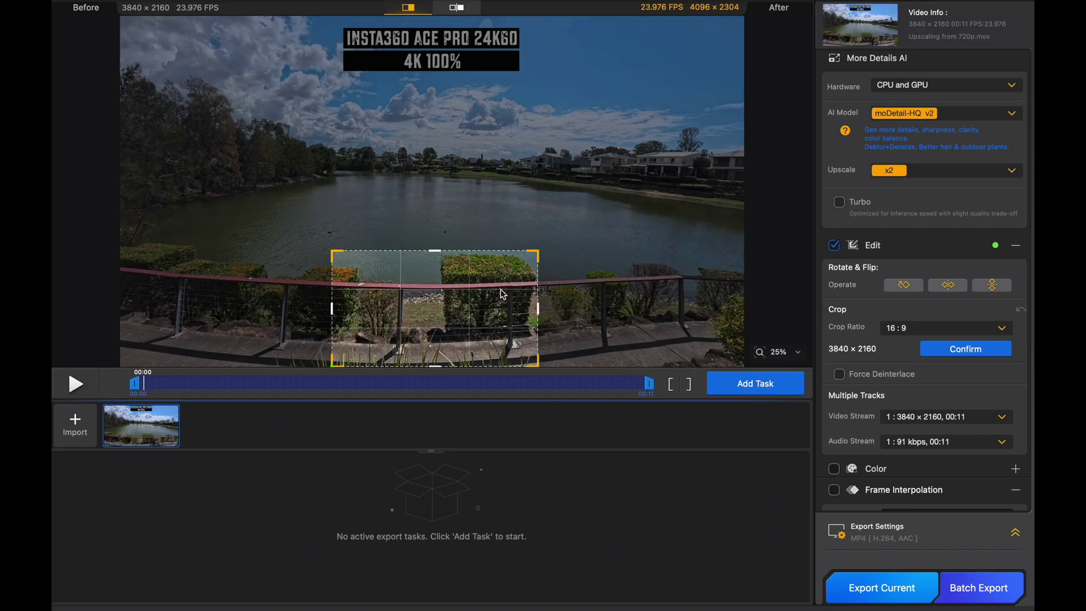
pyautogui.click(891, 169)
# Step: After briefly trying moDetail-HQ v2, settle on superVideo vHQ with x4 upscaling for the cropped lake clip
pyautogui.click(891, 169)
pyautogui.click(899, 113)
pyautogui.click(897, 141)
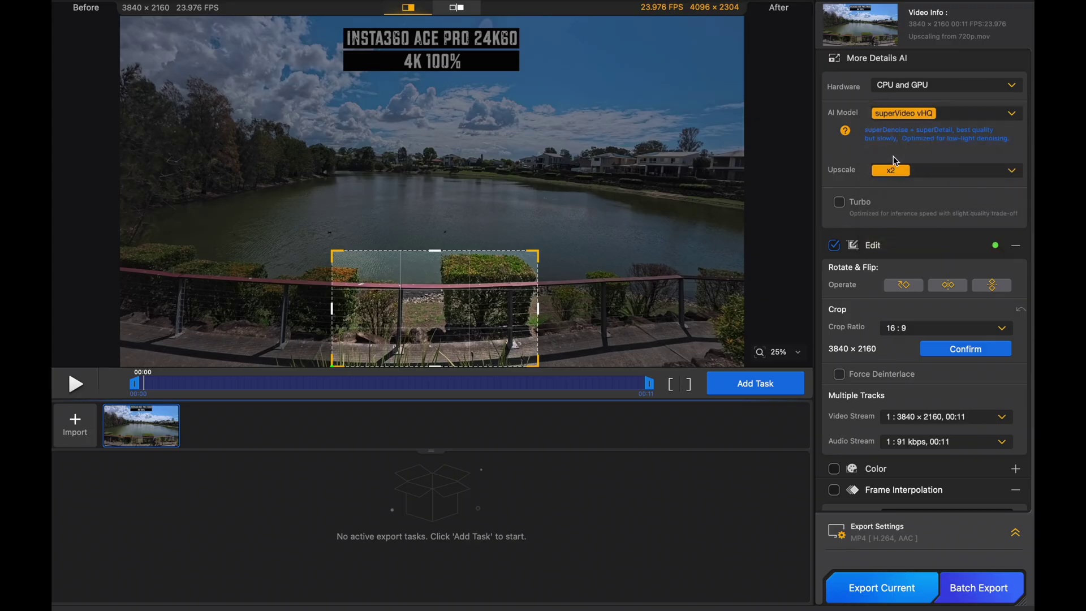
pyautogui.click(897, 169)
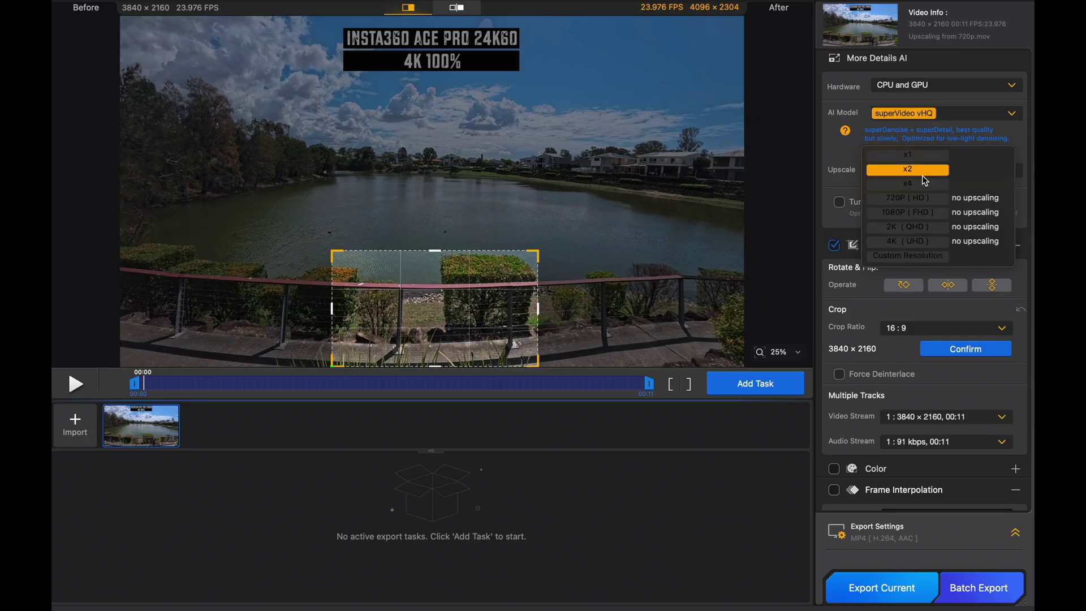
pyautogui.click(924, 118)
pyautogui.click(924, 118)
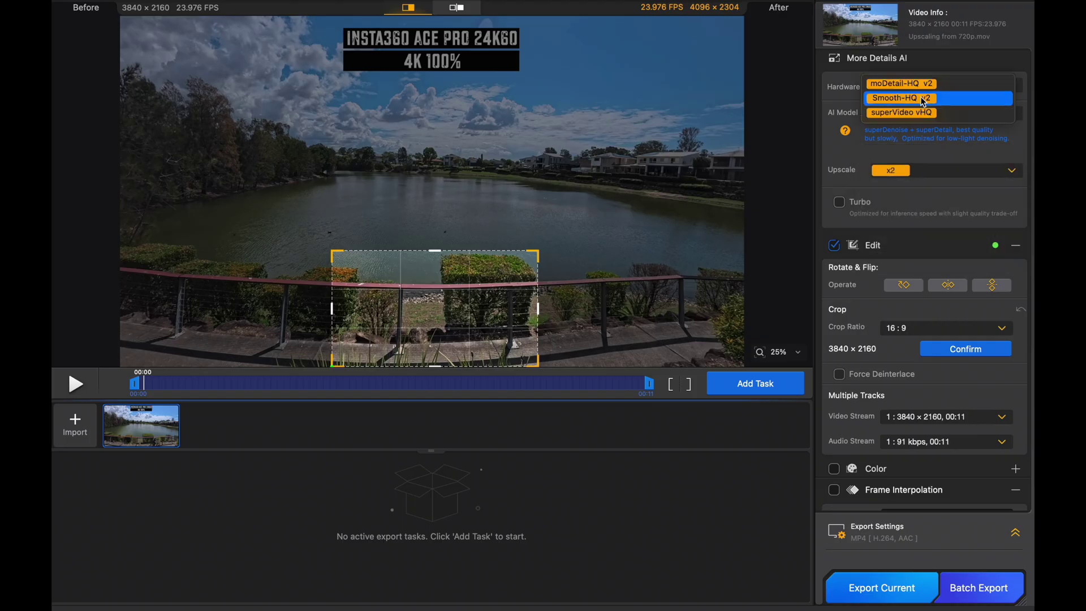
pyautogui.click(919, 85)
pyautogui.click(901, 172)
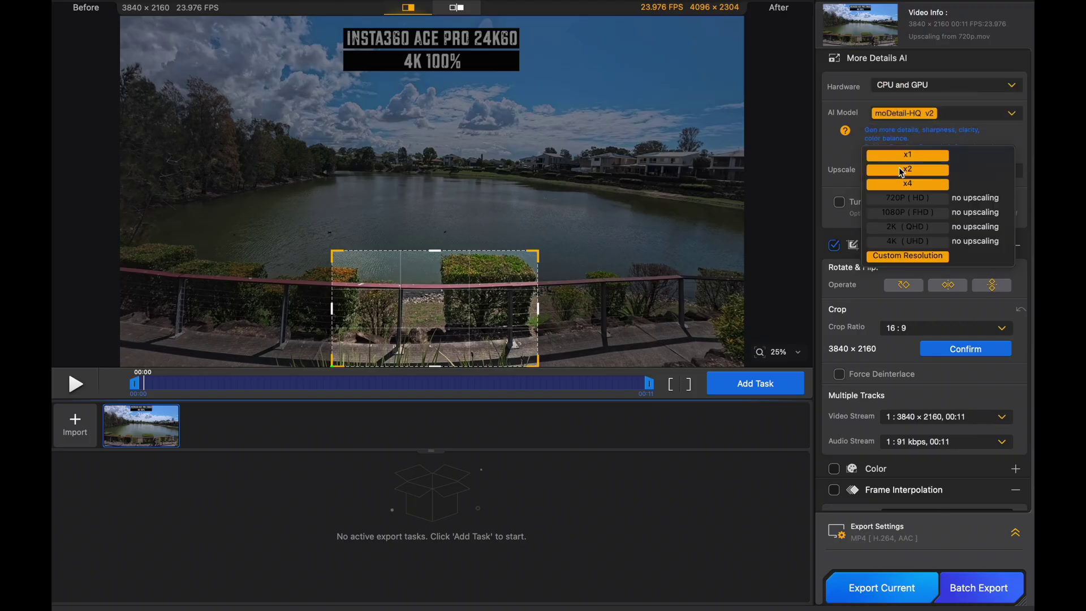
pyautogui.click(903, 188)
pyautogui.click(894, 118)
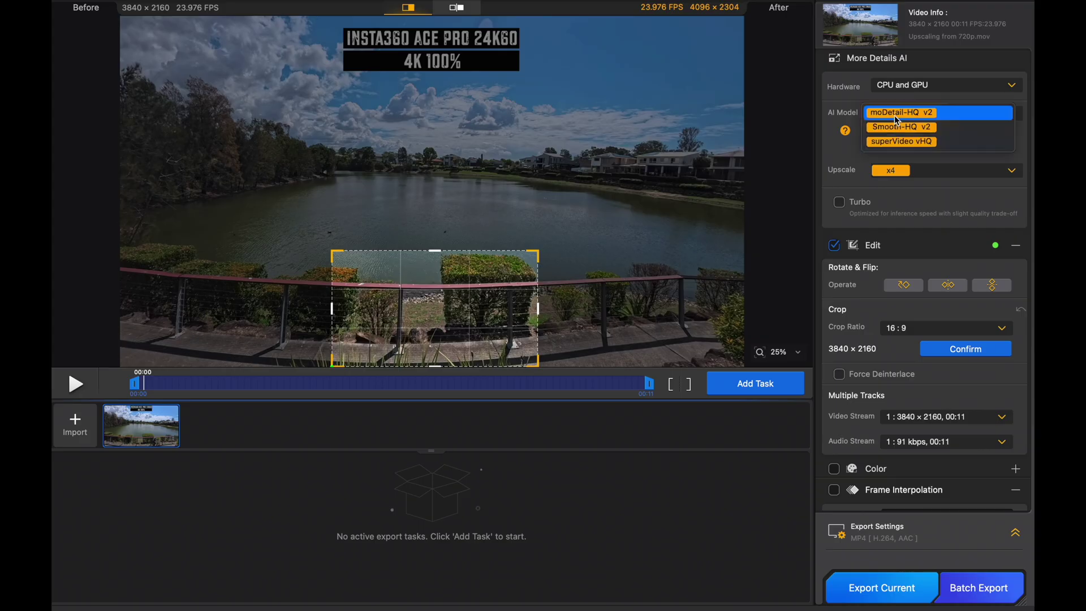
pyautogui.click(896, 141)
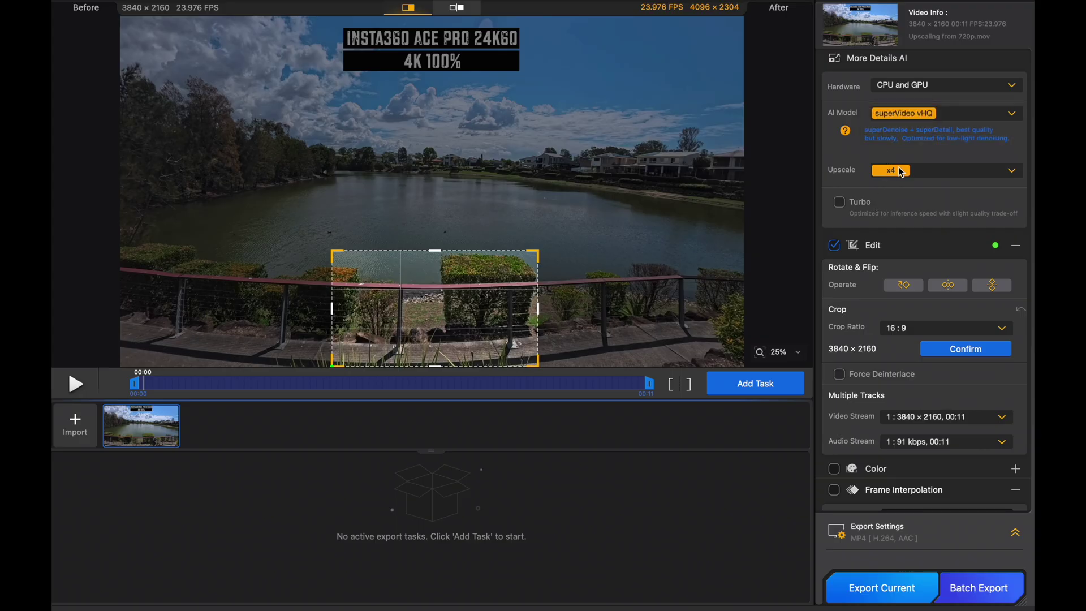